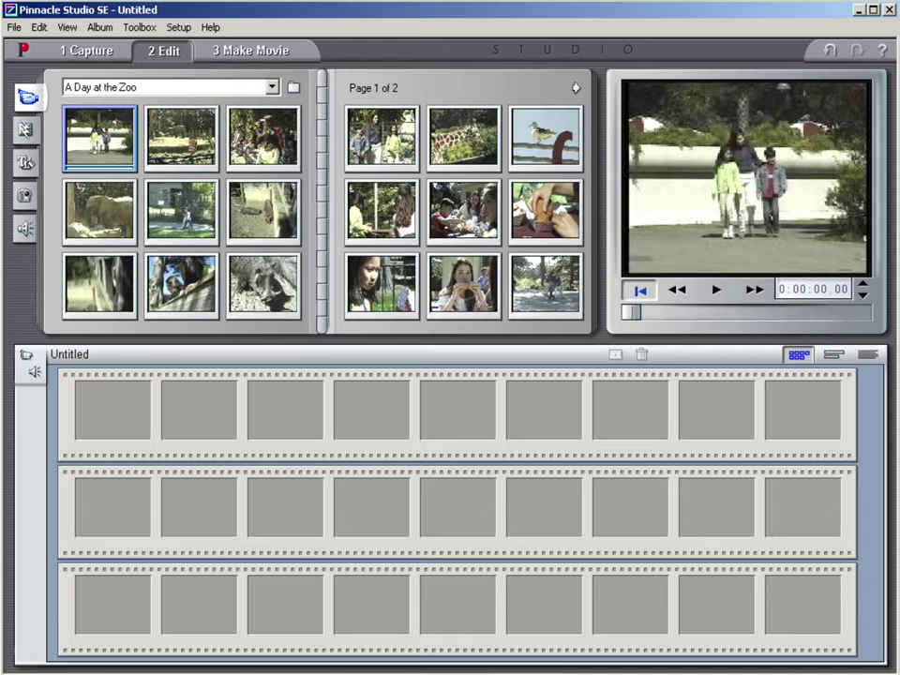
# Open the Pinnacle Studio Guided Tour and move on from its welcome page
pyautogui.click(211, 27)
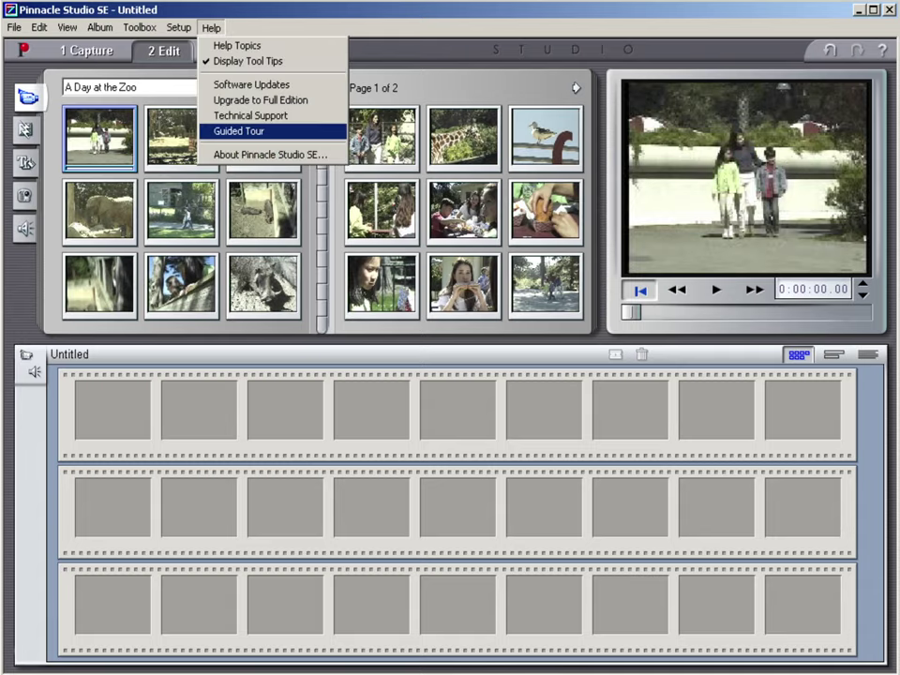
pyautogui.click(239, 130)
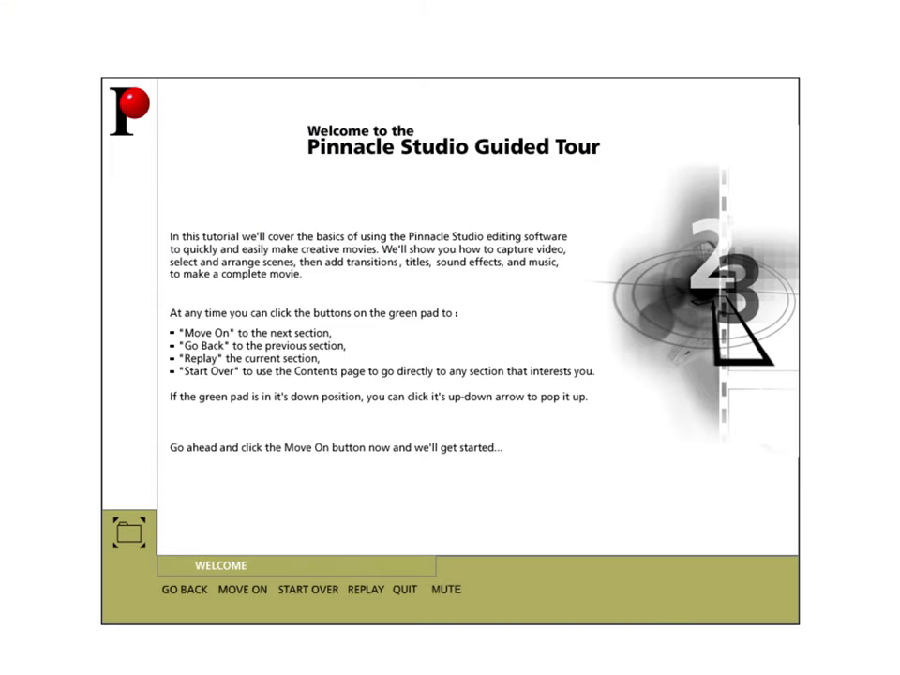
pyautogui.click(242, 589)
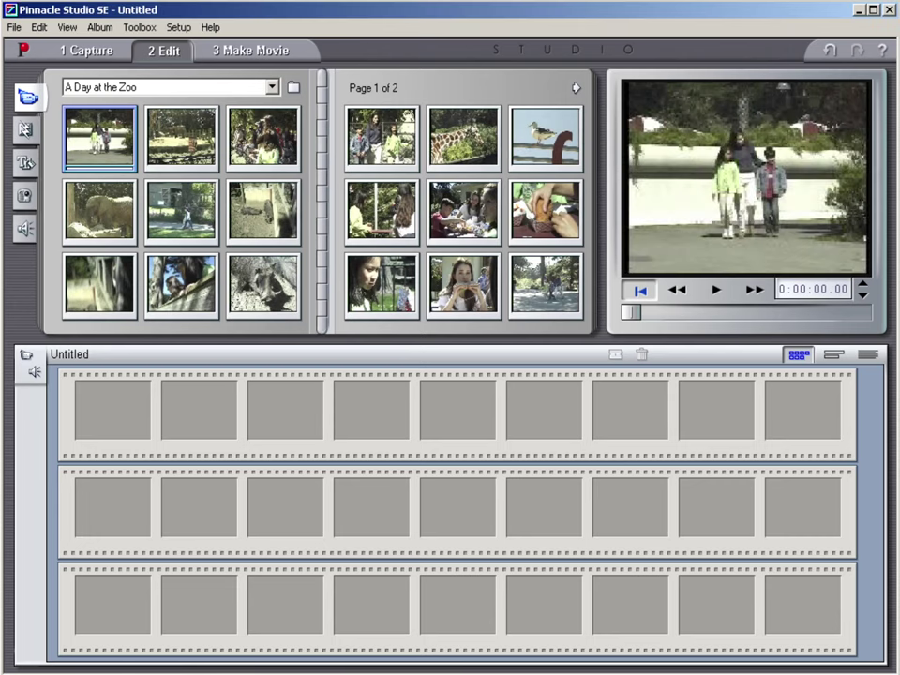
# Place all scenes of A Day at the Zoo in the storyboard from the first slot and play the movie
pyautogui.click(272, 87)
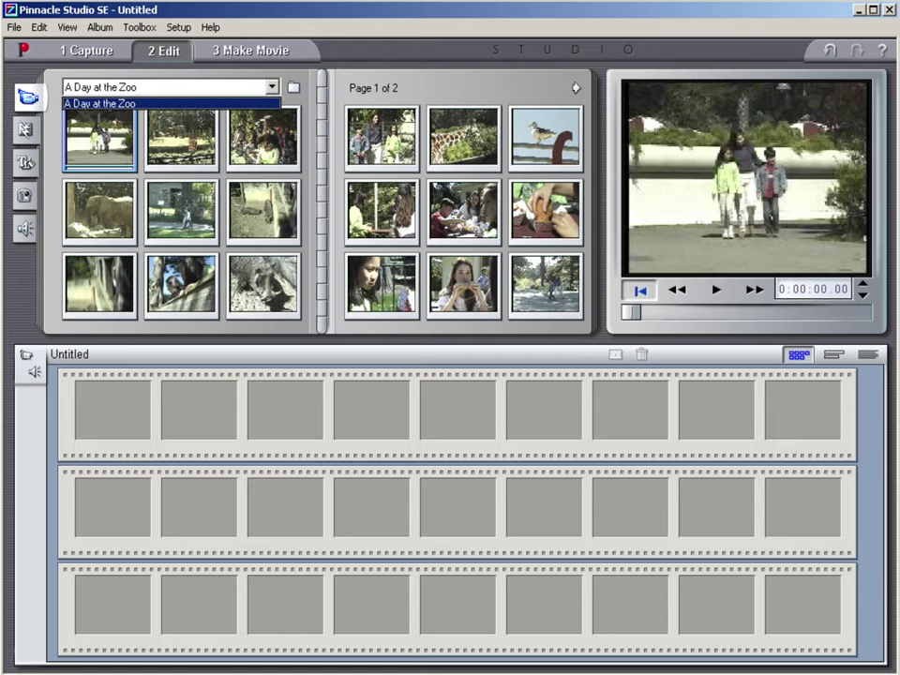
pyautogui.click(271, 87)
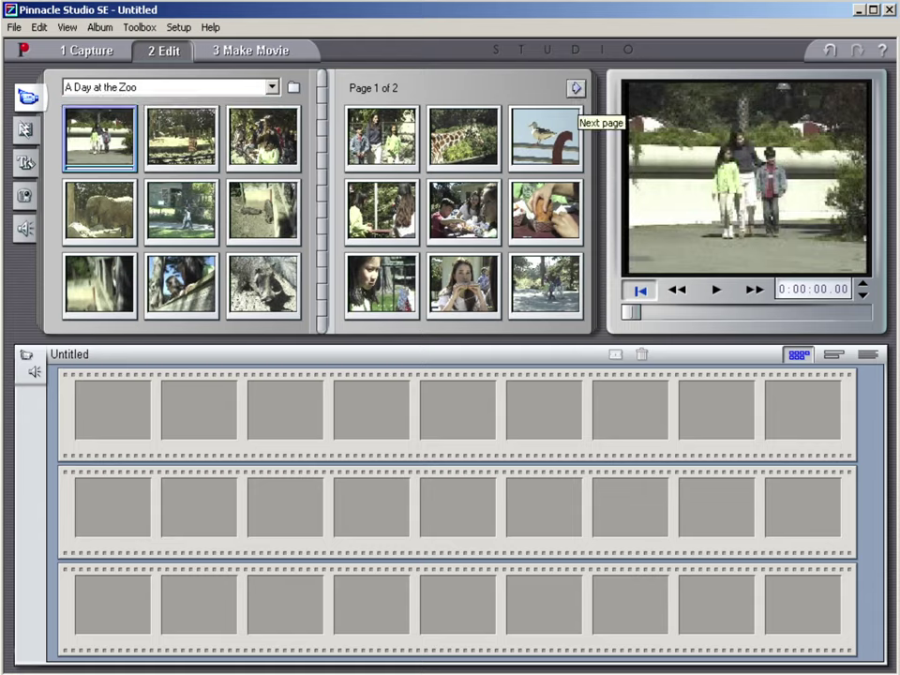
pyautogui.hotkey('ctrl', 'a')
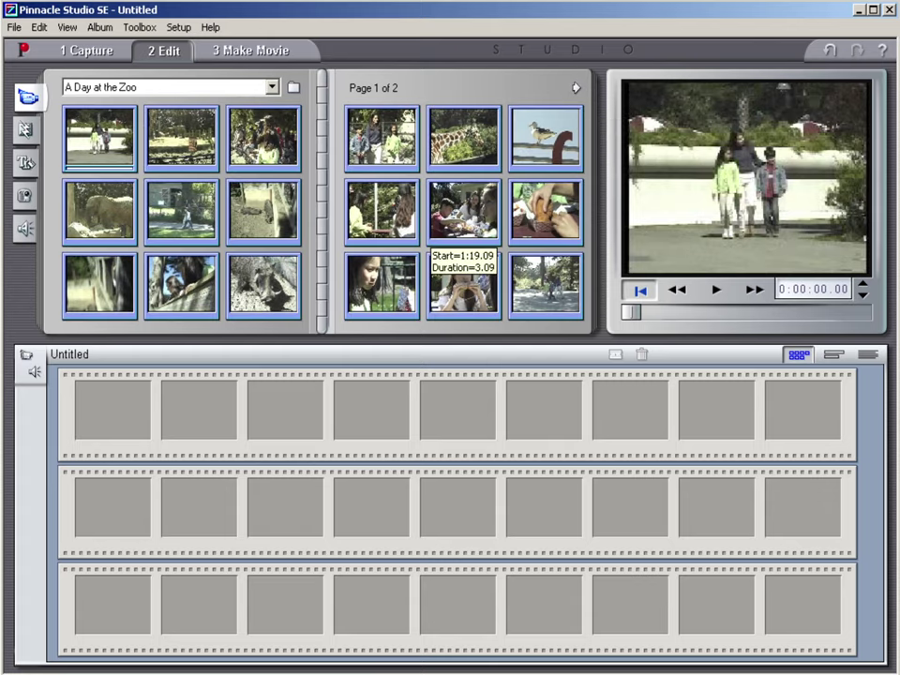
pyautogui.moveTo(100, 139); pyautogui.dragTo(113, 410)
pyautogui.press('space')
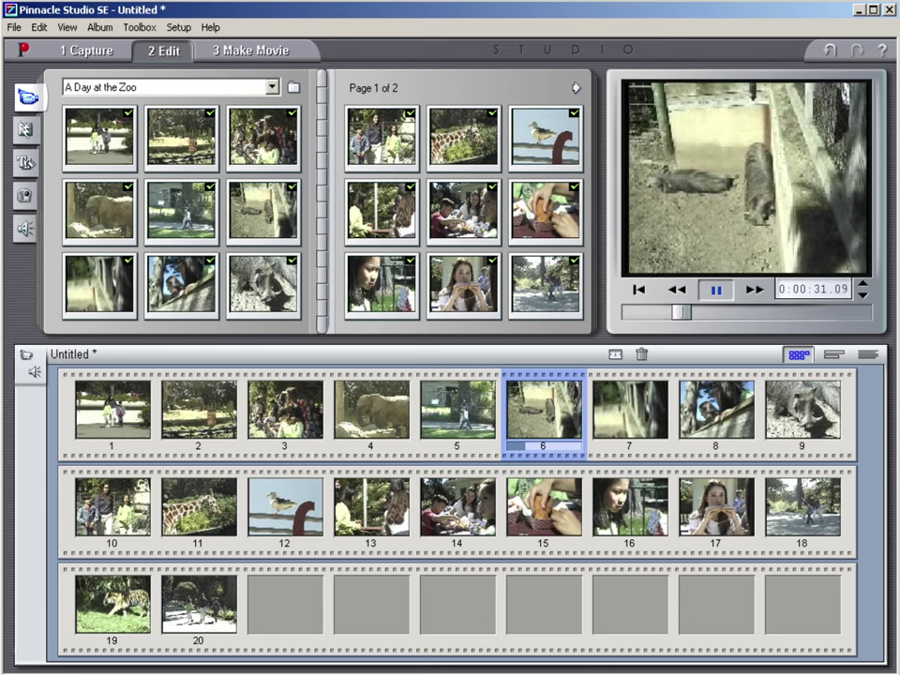
# Compare the movie's timeline, text list and storyboard views, ending in the timeline view
pyautogui.click(834, 355)
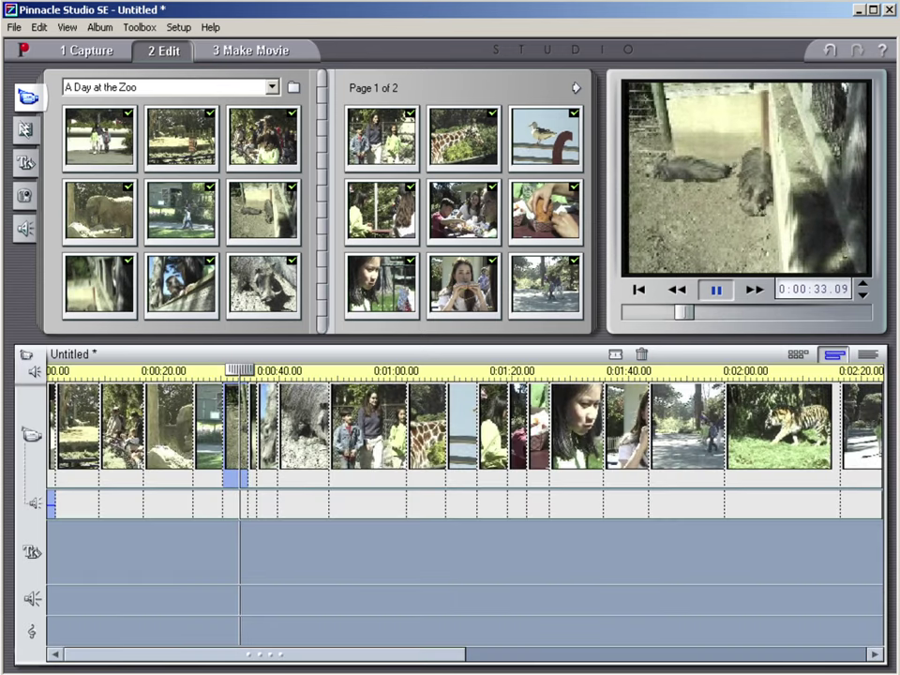
pyautogui.click(869, 354)
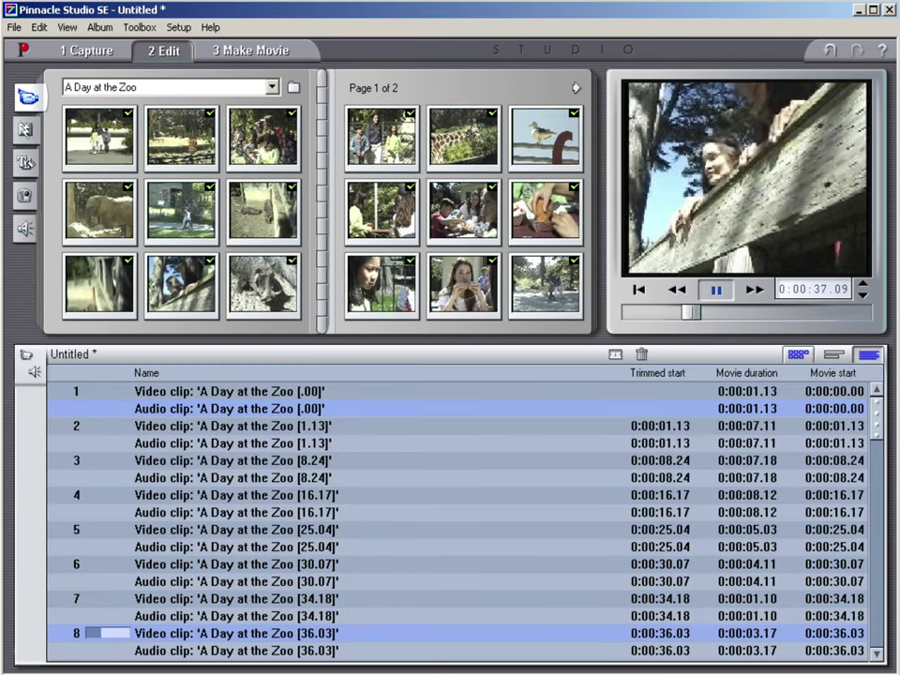
pyautogui.click(797, 354)
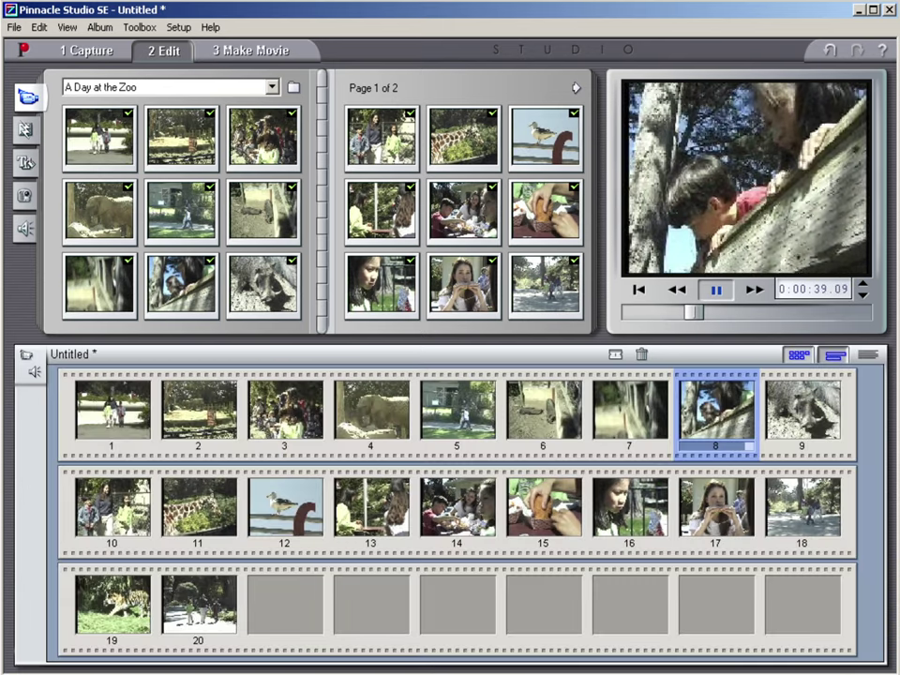
pyautogui.click(834, 354)
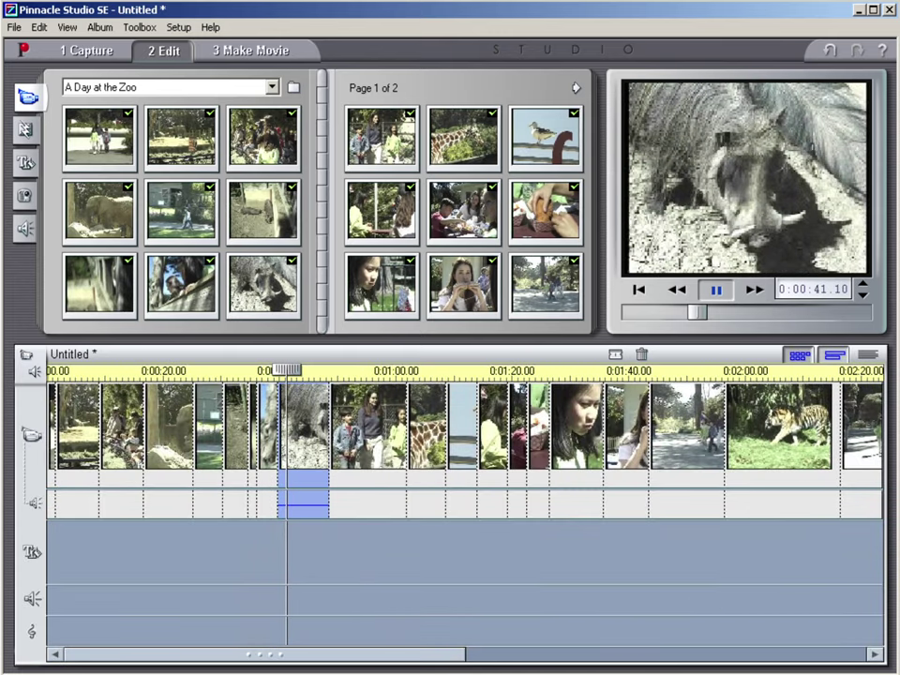
pyautogui.click(798, 354)
pyautogui.click(833, 354)
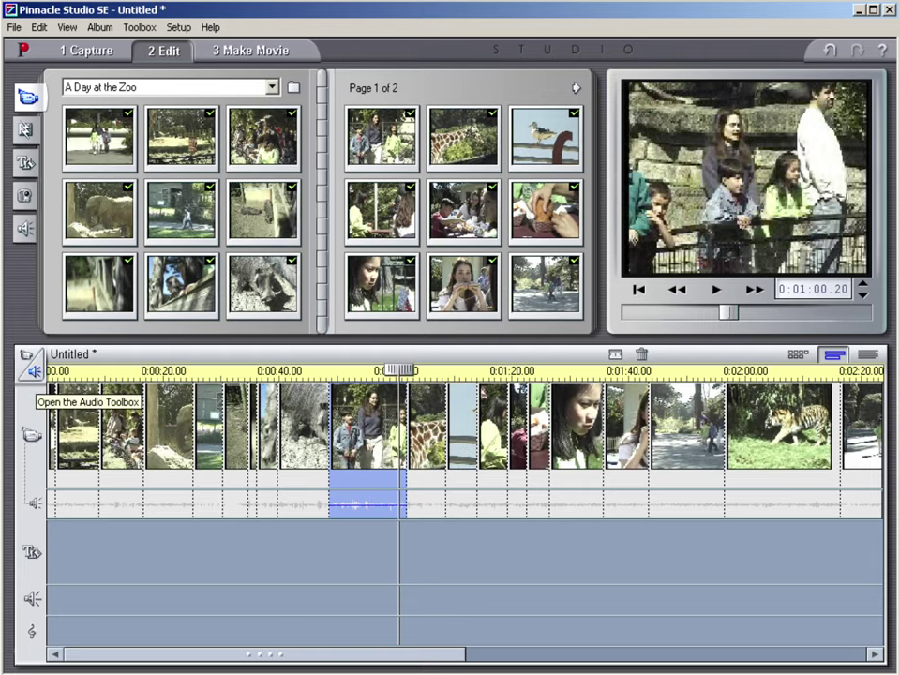
# Open the Audio Toolbox's background music generator and select all video clips on the timeline
pyautogui.click(34, 372)
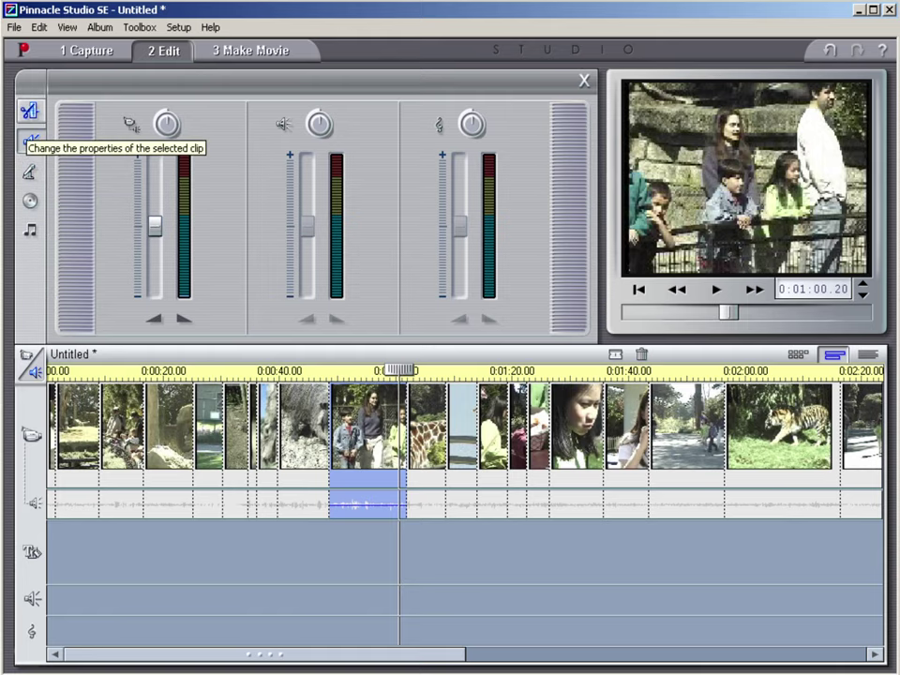
pyautogui.click(31, 229)
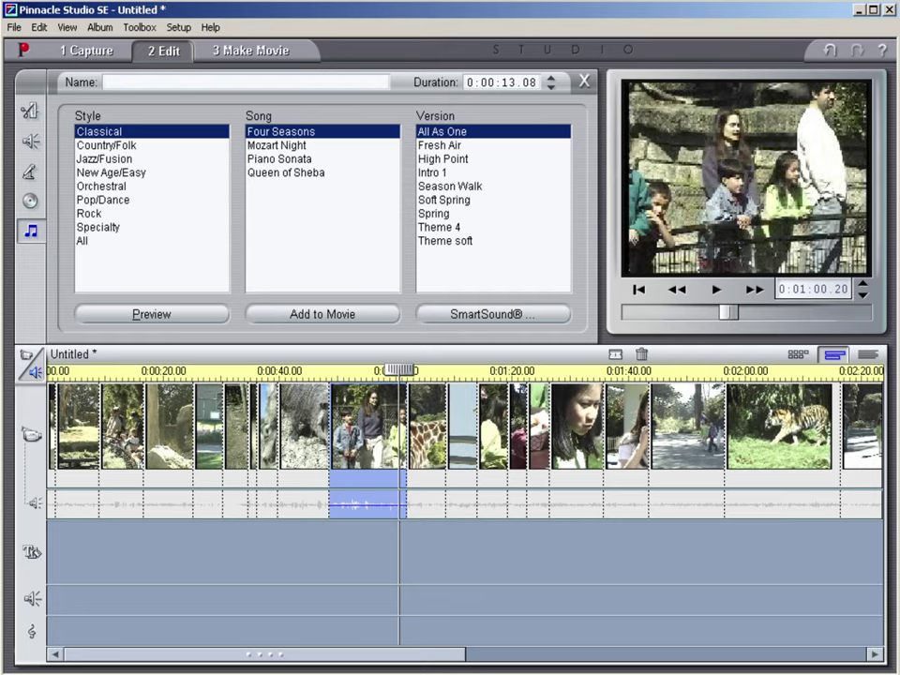
pyautogui.click(168, 431)
pyautogui.press('Home')
pyautogui.hotkey('ctrl', 'a')
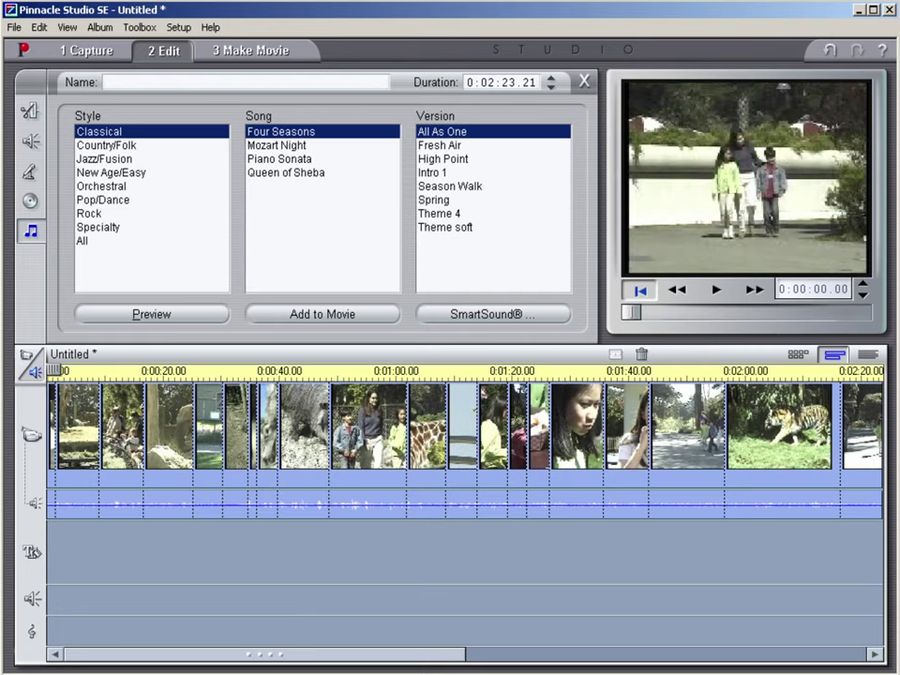
# Add the Jazz/Fusion song It's Cool in the Cool Bass version as background music for the selected clips
pyautogui.click(106, 146)
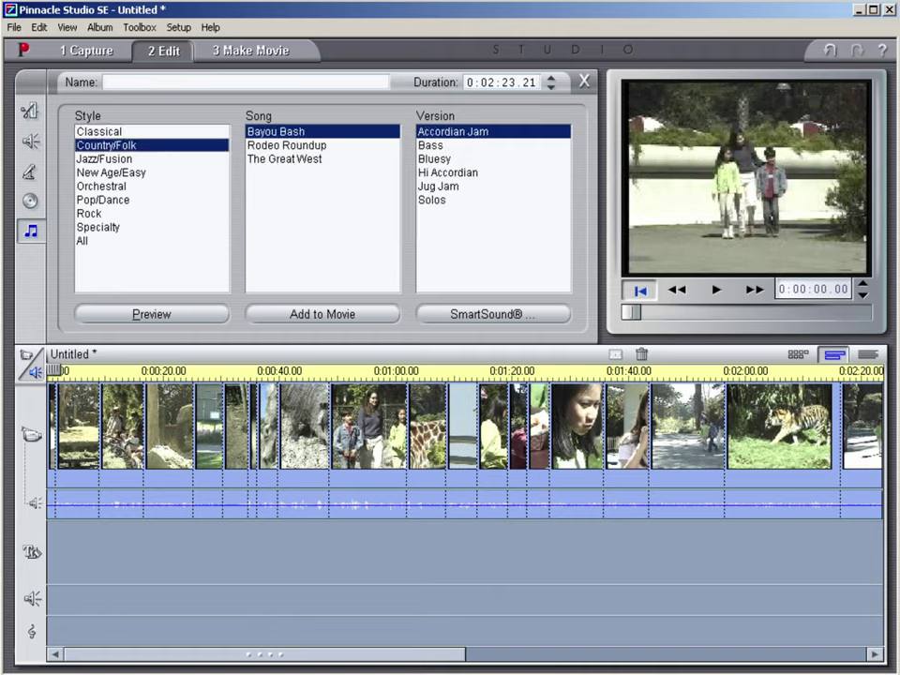
pyautogui.click(111, 173)
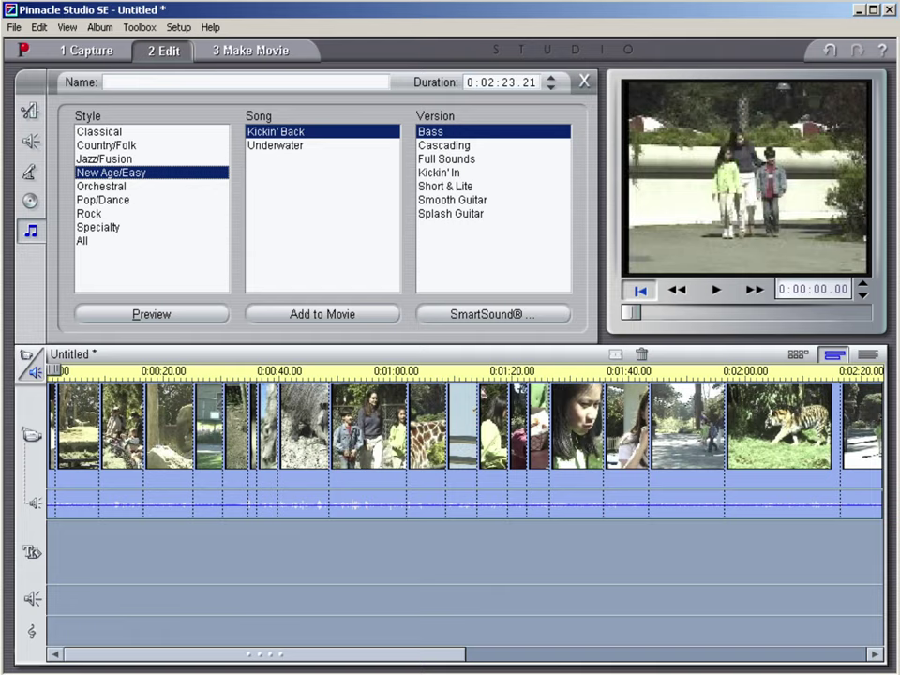
pyautogui.click(104, 158)
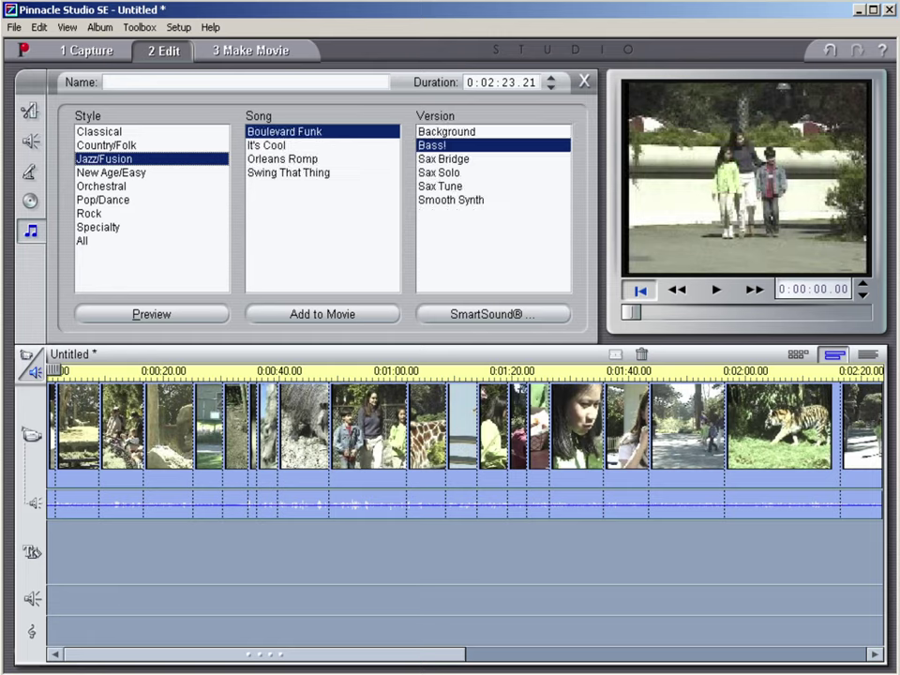
pyautogui.click(266, 145)
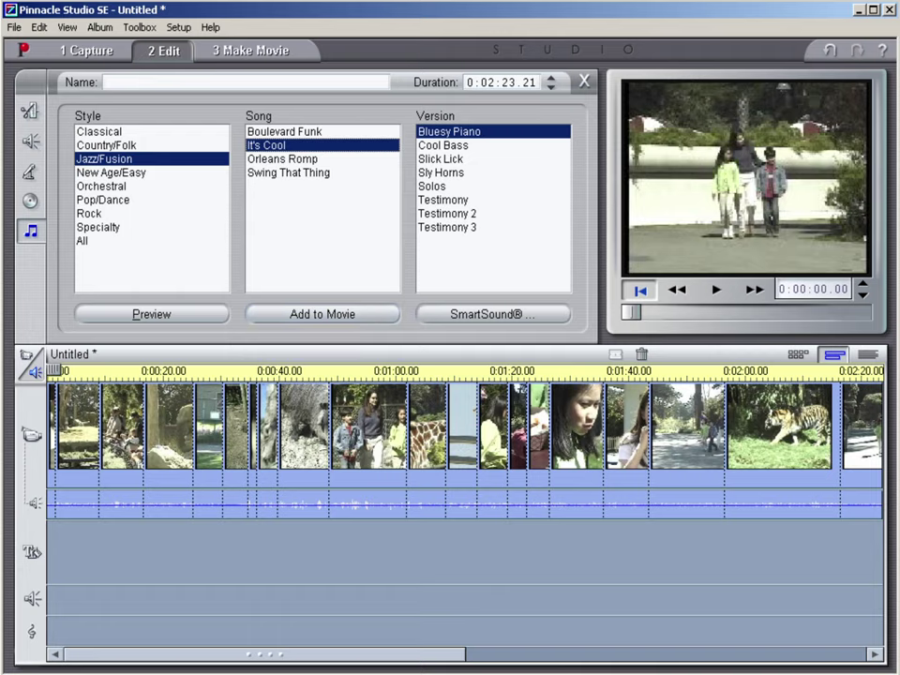
pyautogui.click(443, 200)
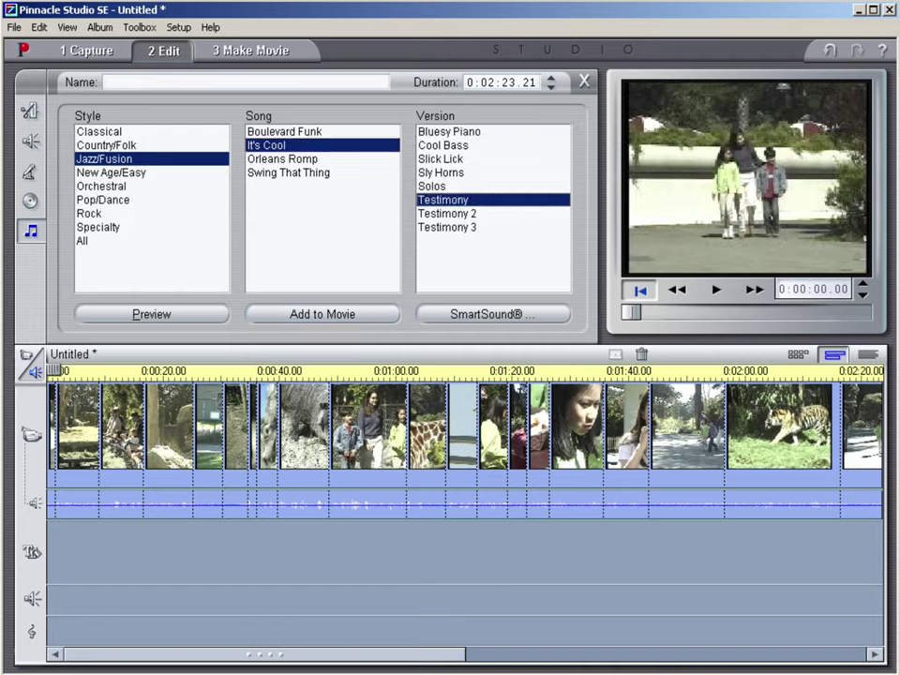
pyautogui.click(443, 145)
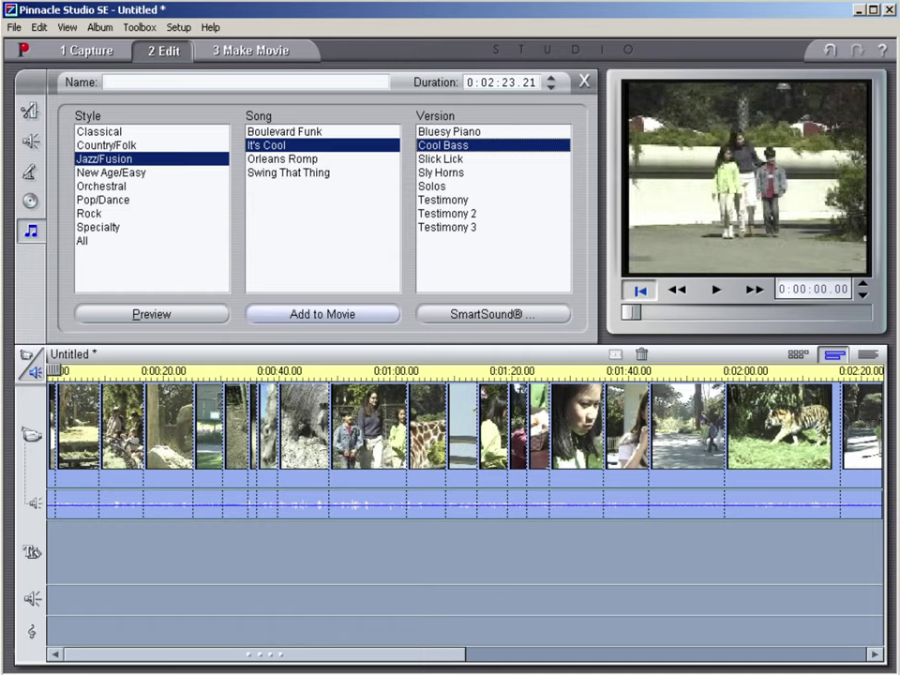
pyautogui.click(322, 313)
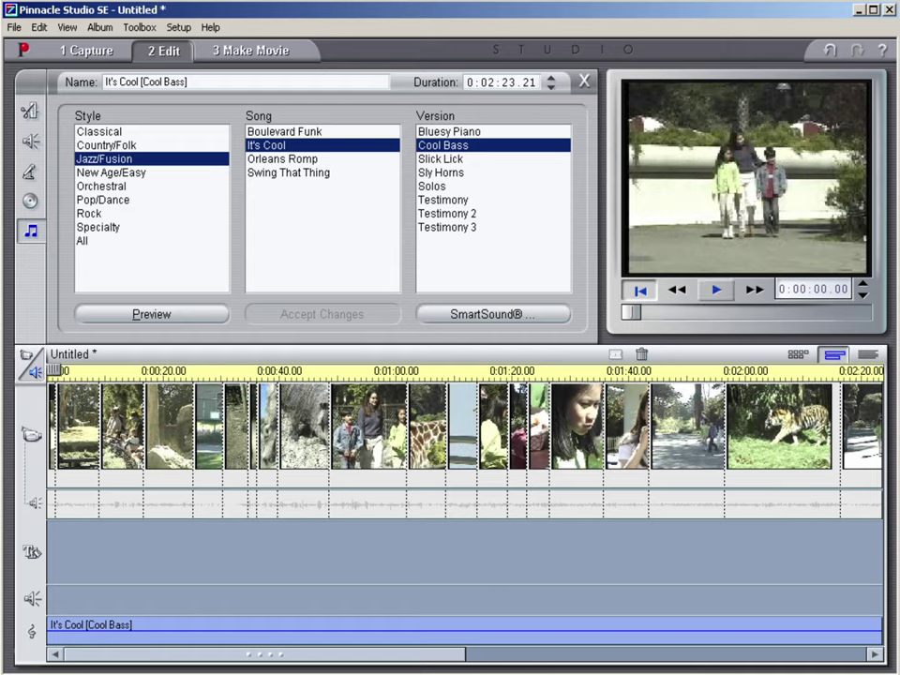
# Play the movie with its music, try to lock the original audio track, and stop playback
pyautogui.press('space')
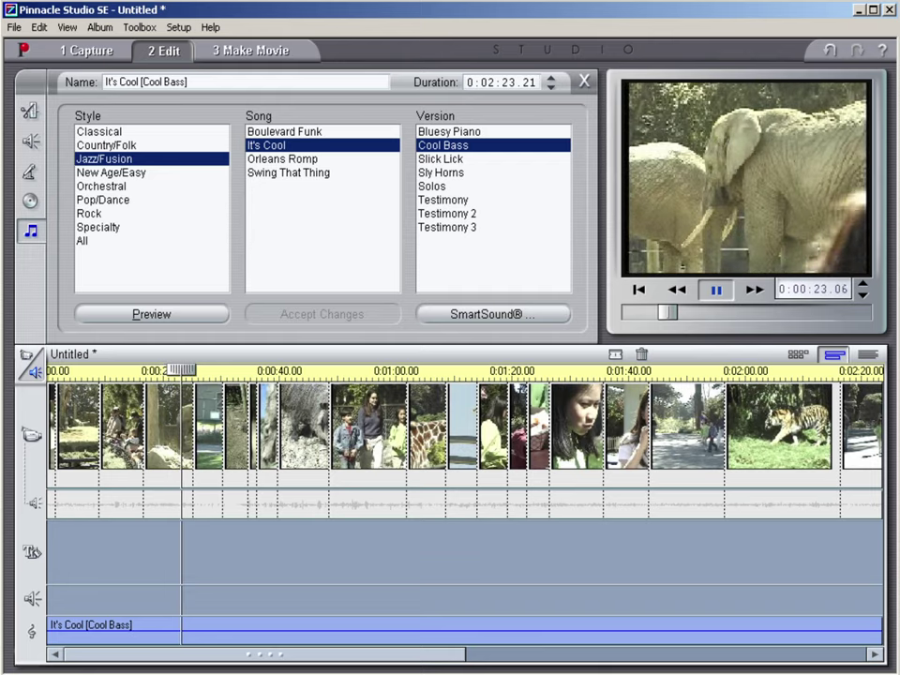
pyautogui.click(33, 503)
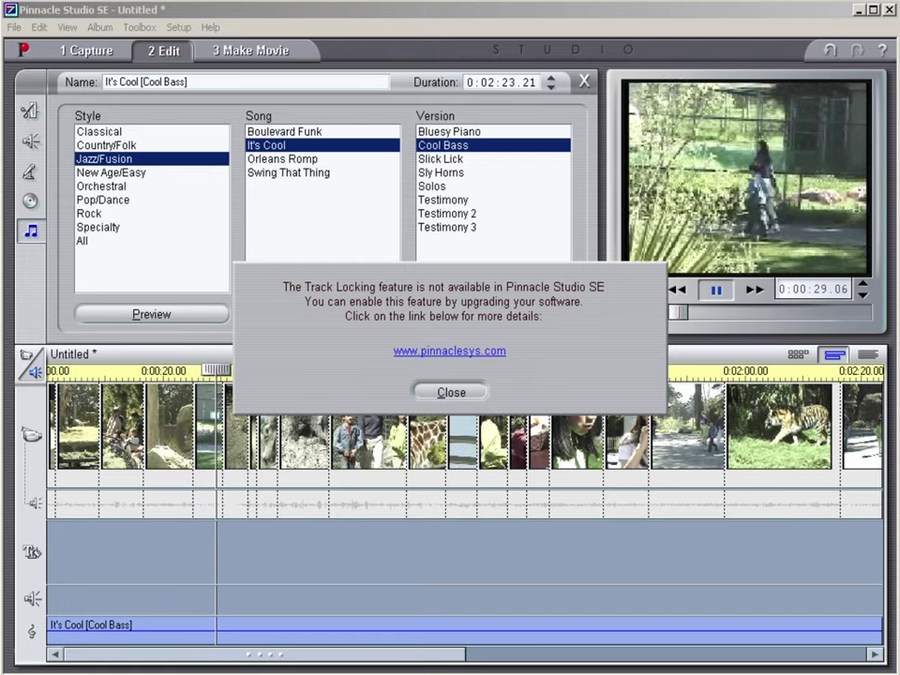
pyautogui.press('Return')
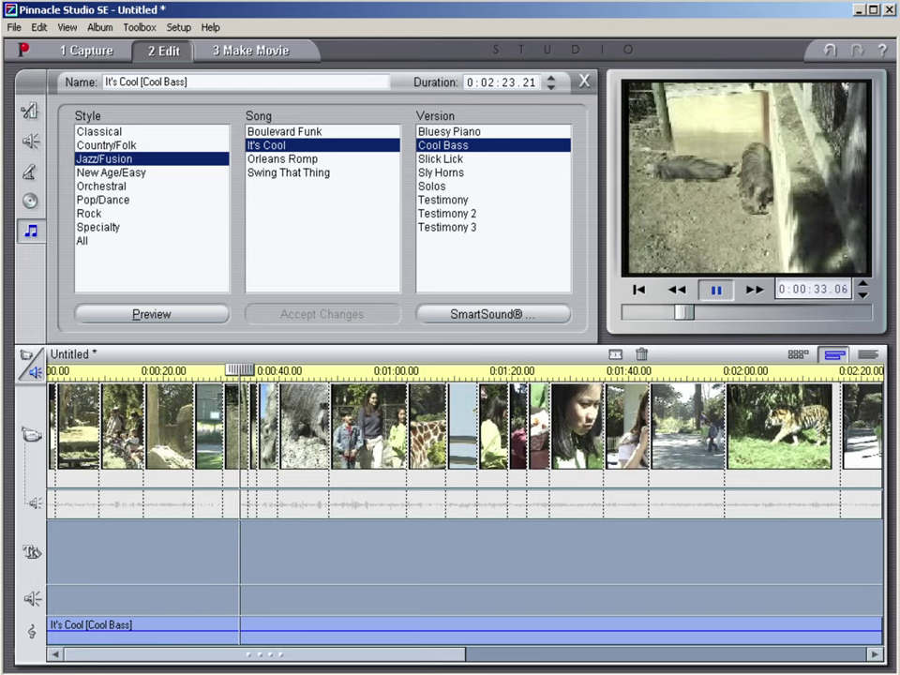
pyautogui.click(717, 289)
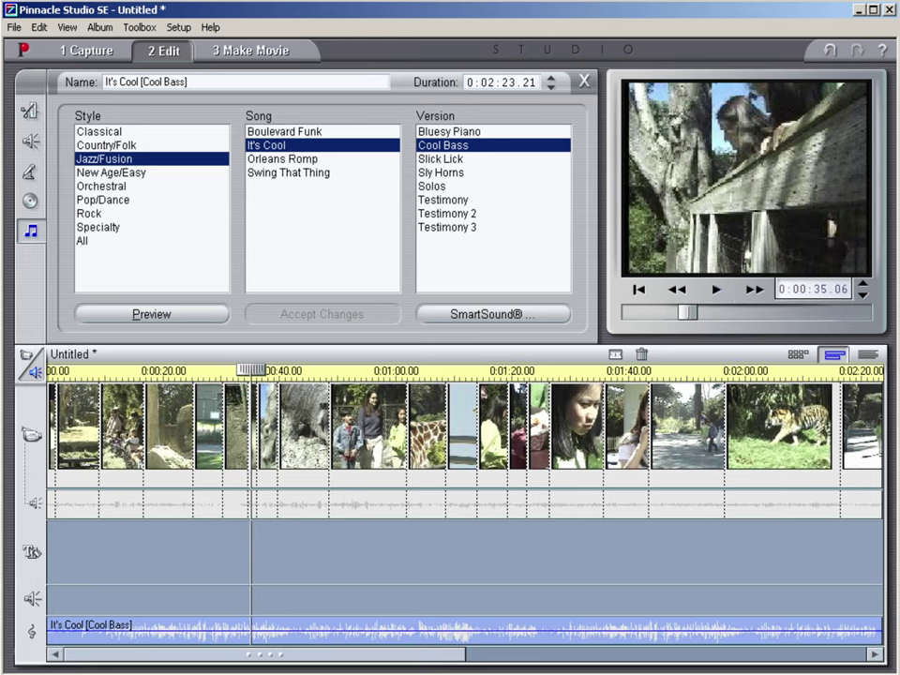
# Delete the It's Cool [Cool Bass] clip from the music track
pyautogui.click(77, 427)
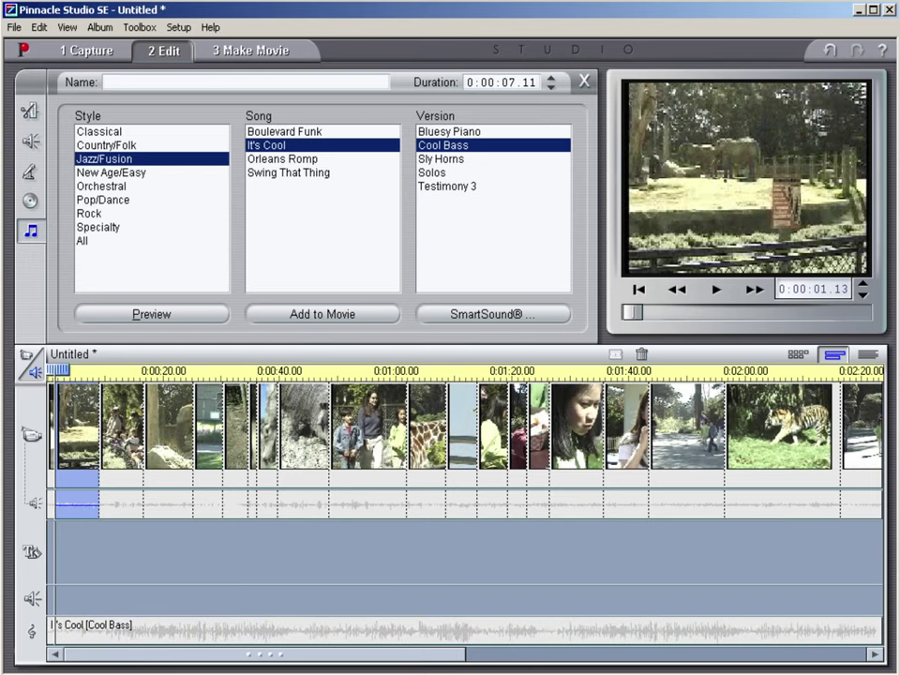
pyautogui.click(464, 630)
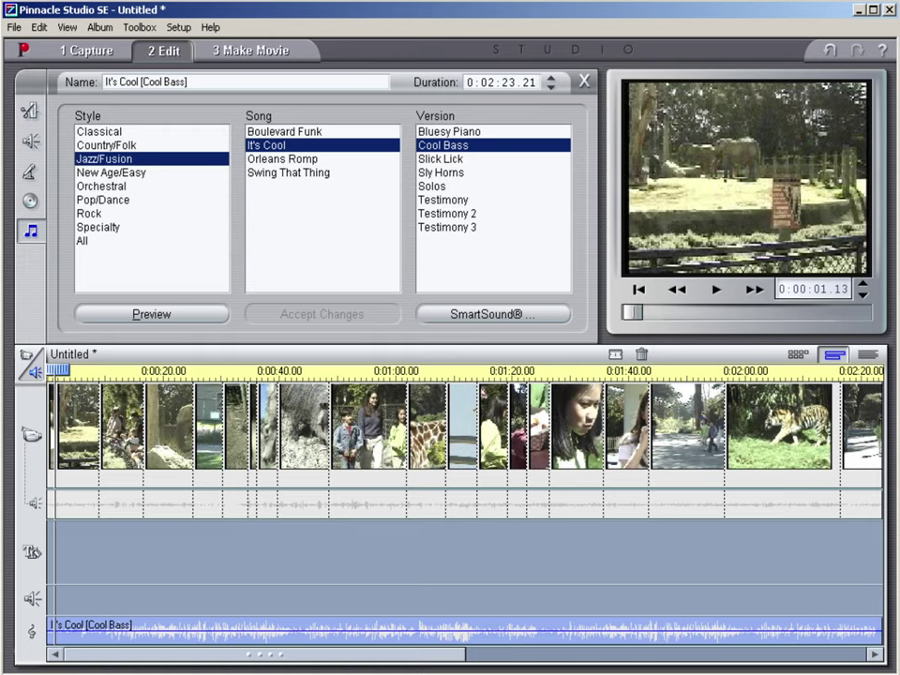
pyautogui.press('Delete')
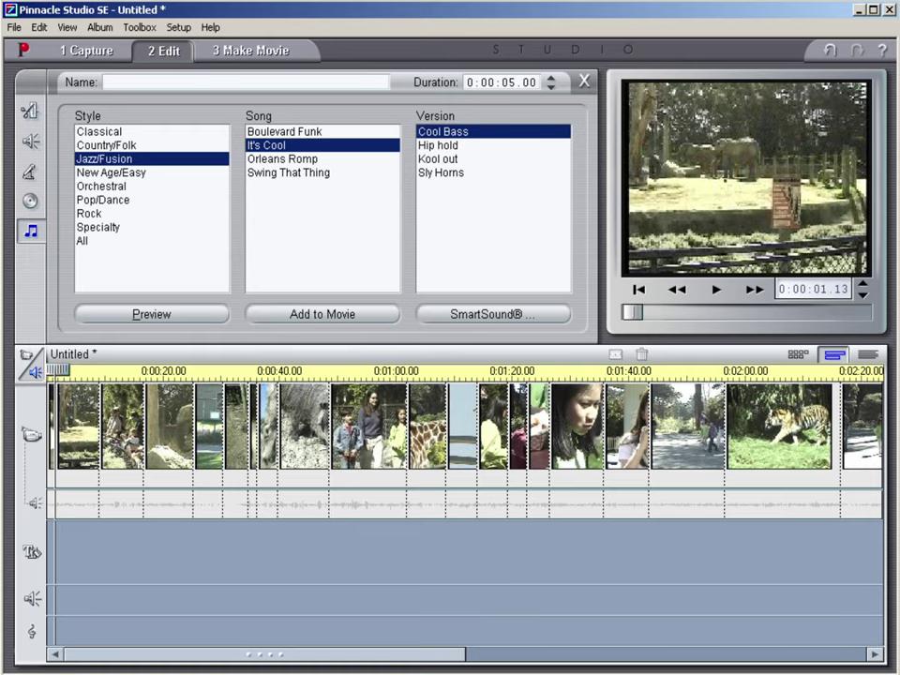
# Add the Specialty song Hot and Spicy, version B1, across all video clips and close the Audio Toolbox
pyautogui.click(98, 227)
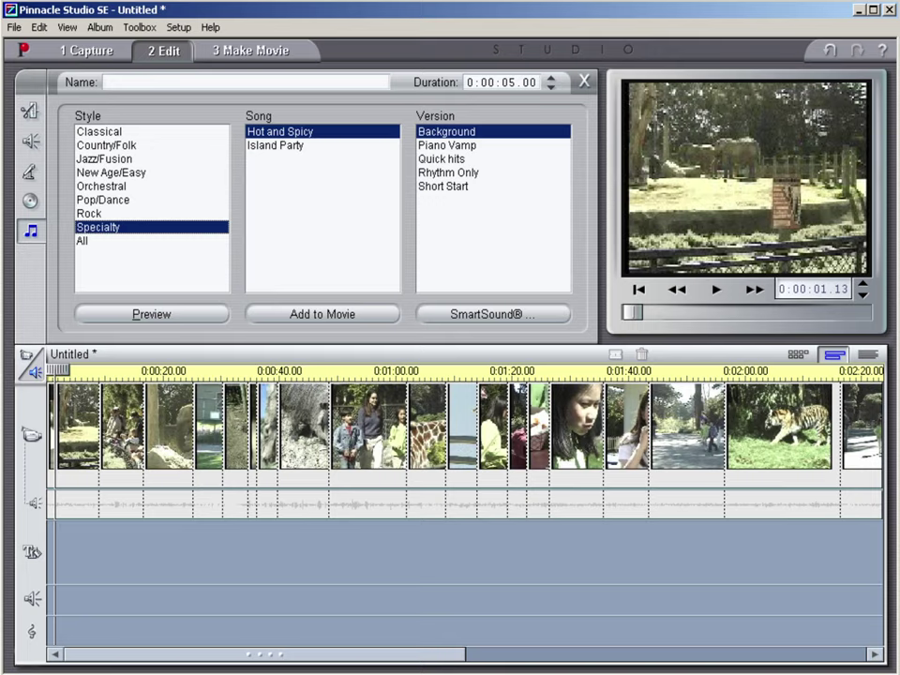
pyautogui.click(121, 427)
pyautogui.hotkey('ctrl', 'a')
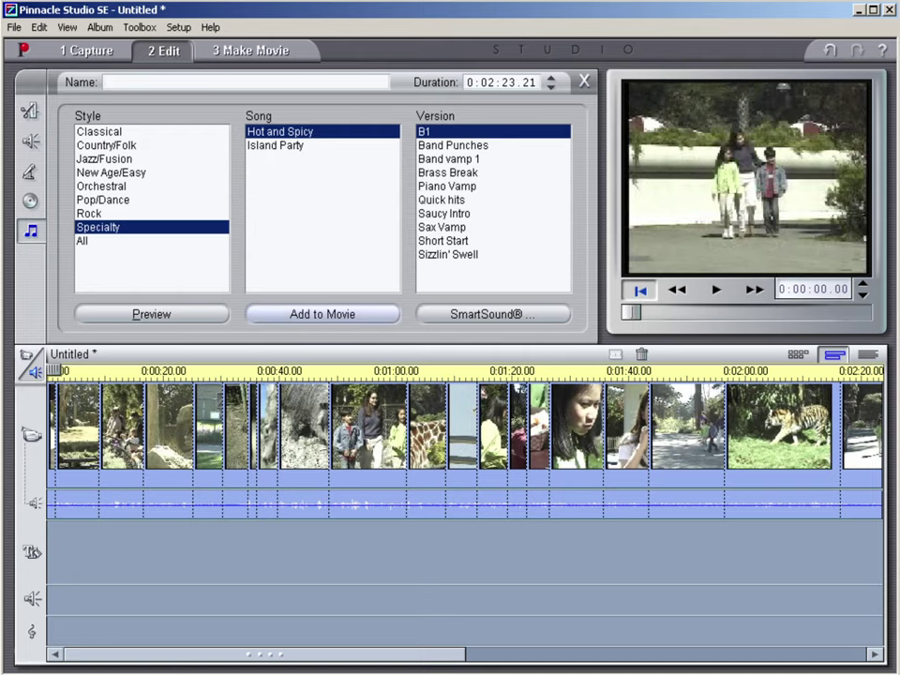
pyautogui.click(323, 314)
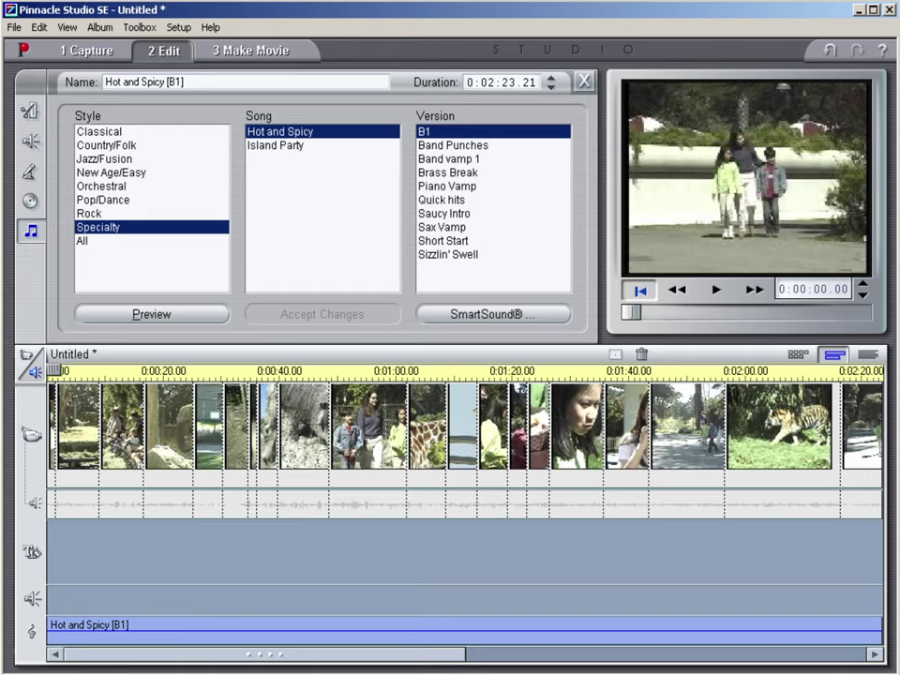
pyautogui.click(584, 82)
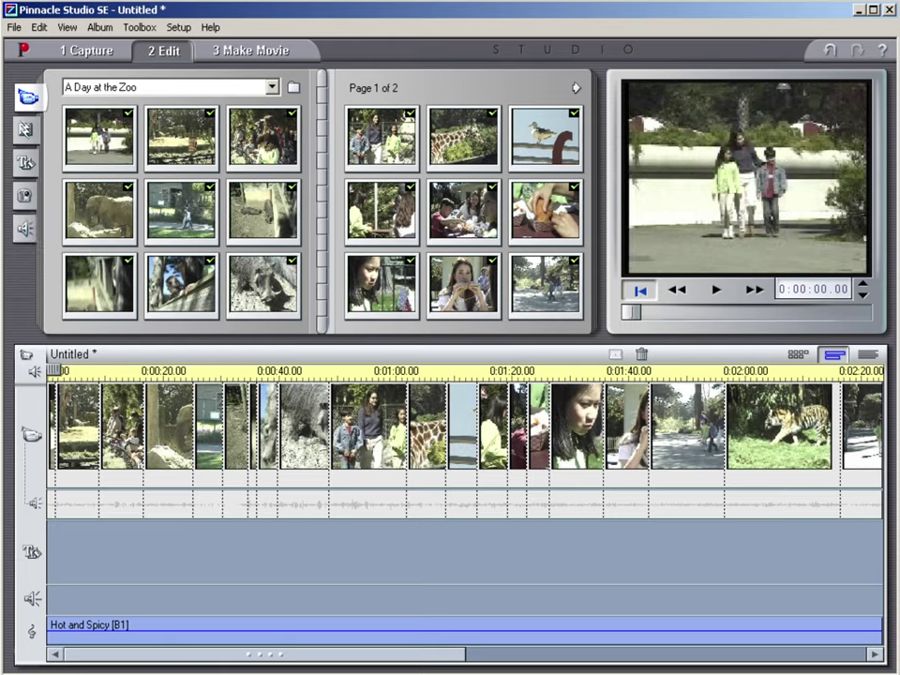
# Play the movie from the first clip to preview the Hot and Spicy background music
pyautogui.click(50, 434)
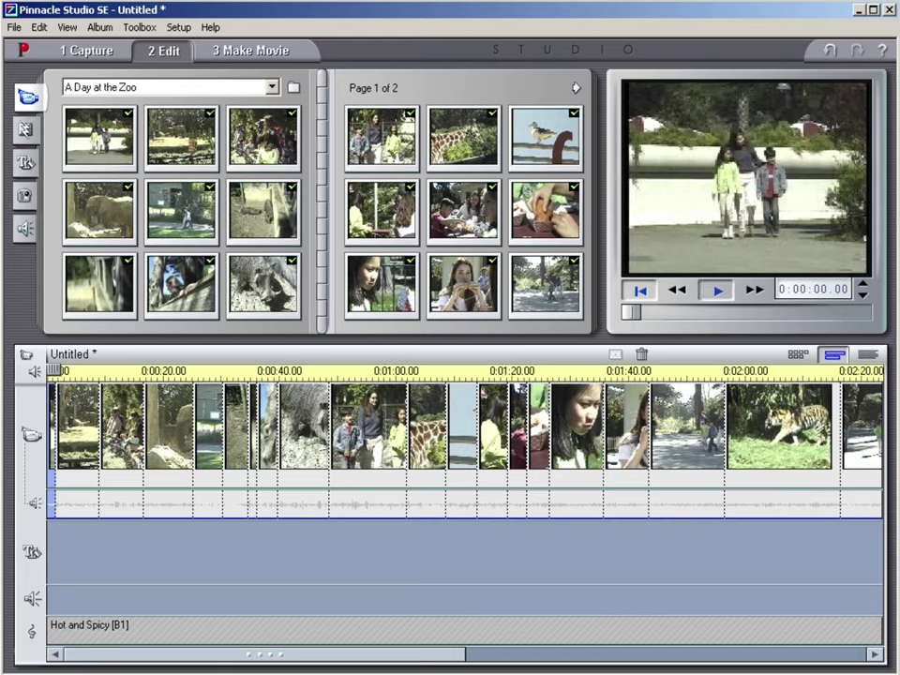
pyautogui.press('space')
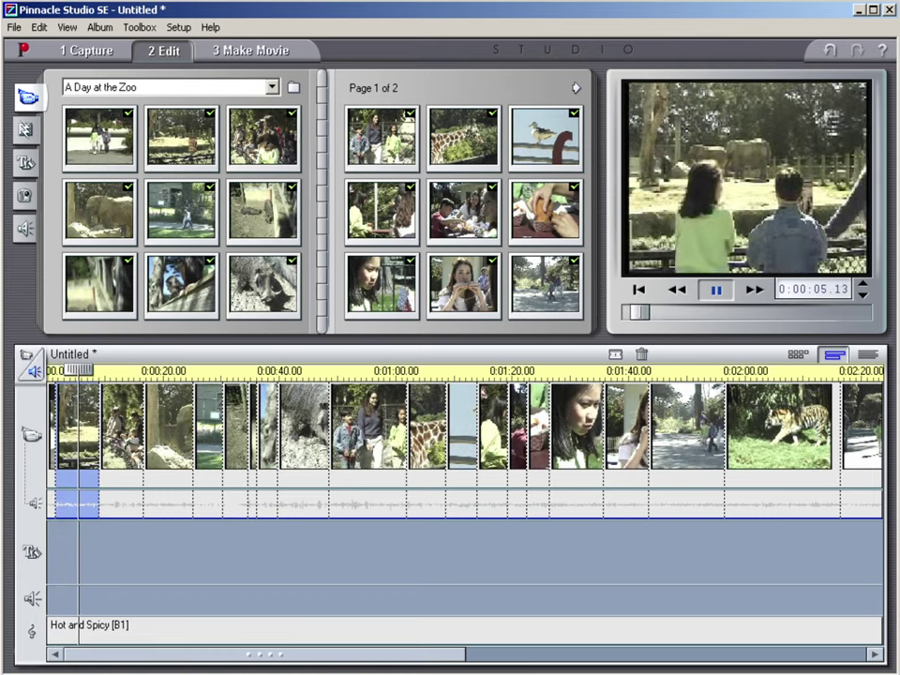
# Open the background music generator and delete the Hot and Spicy [B1] clip from the music track
pyautogui.click(33, 372)
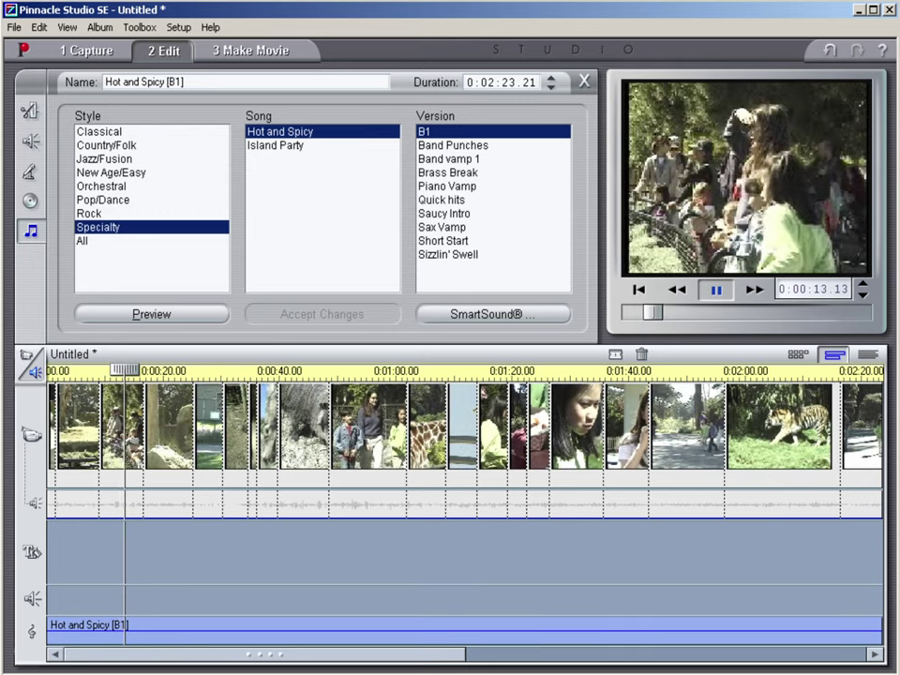
pyautogui.press('Delete')
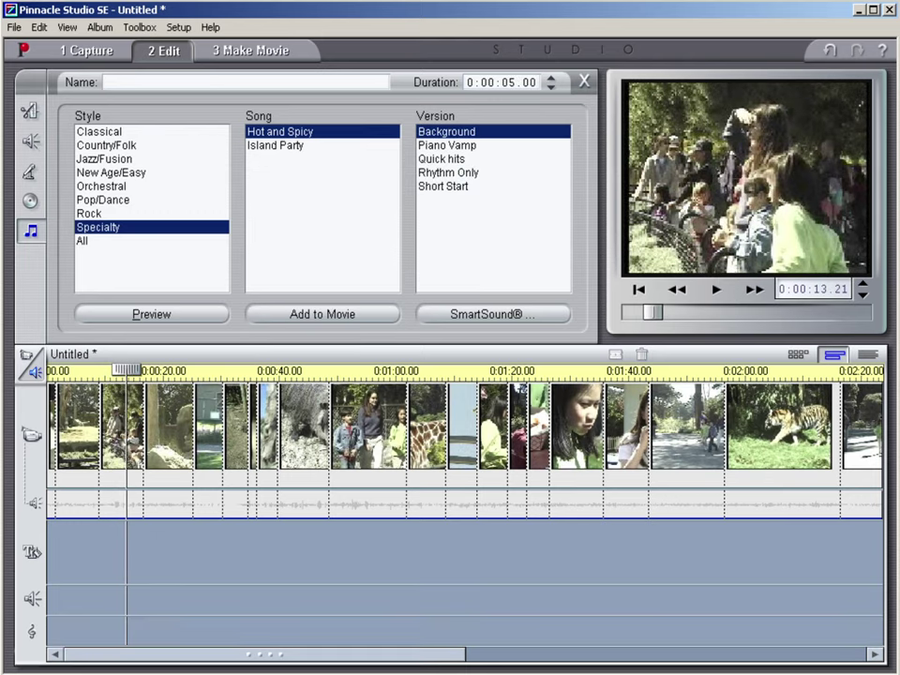
# Add the Pop/Dance song Dance Club, version Break Down, across all video clips
pyautogui.click(102, 200)
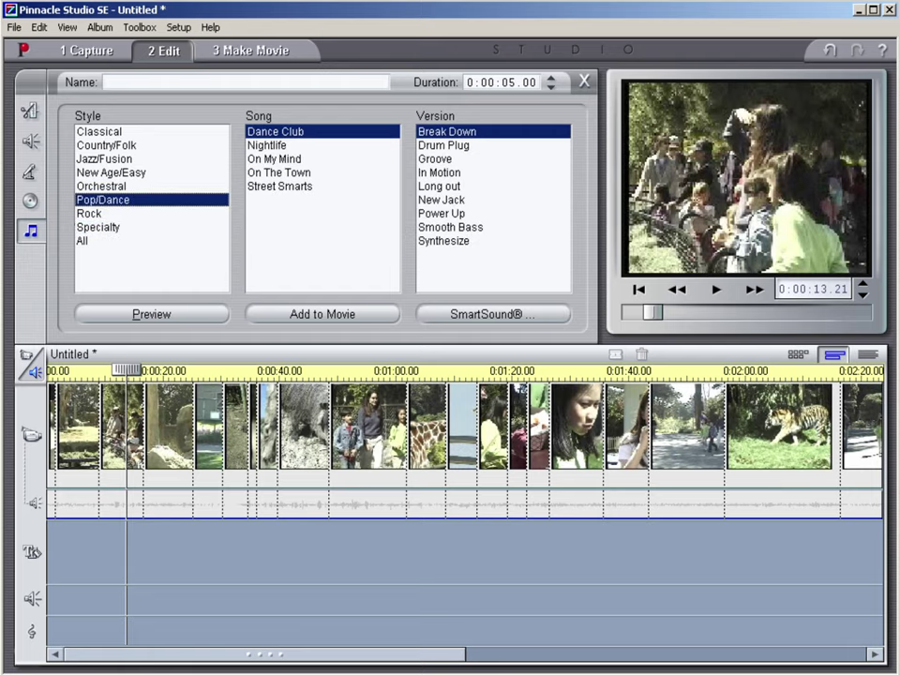
pyautogui.click(235, 432)
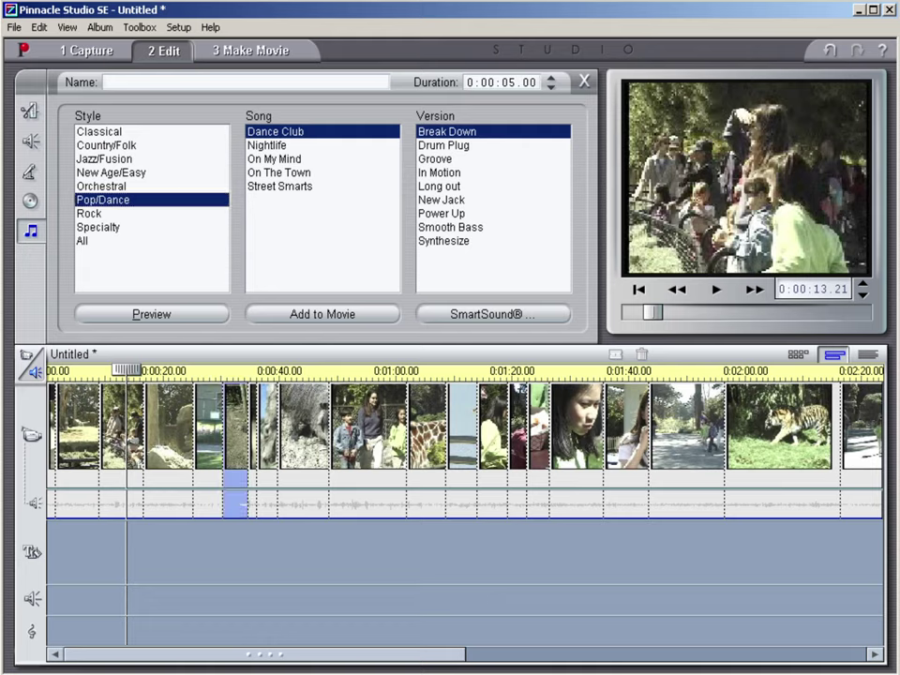
pyautogui.hotkey('ctrl', 'a')
pyautogui.click(322, 314)
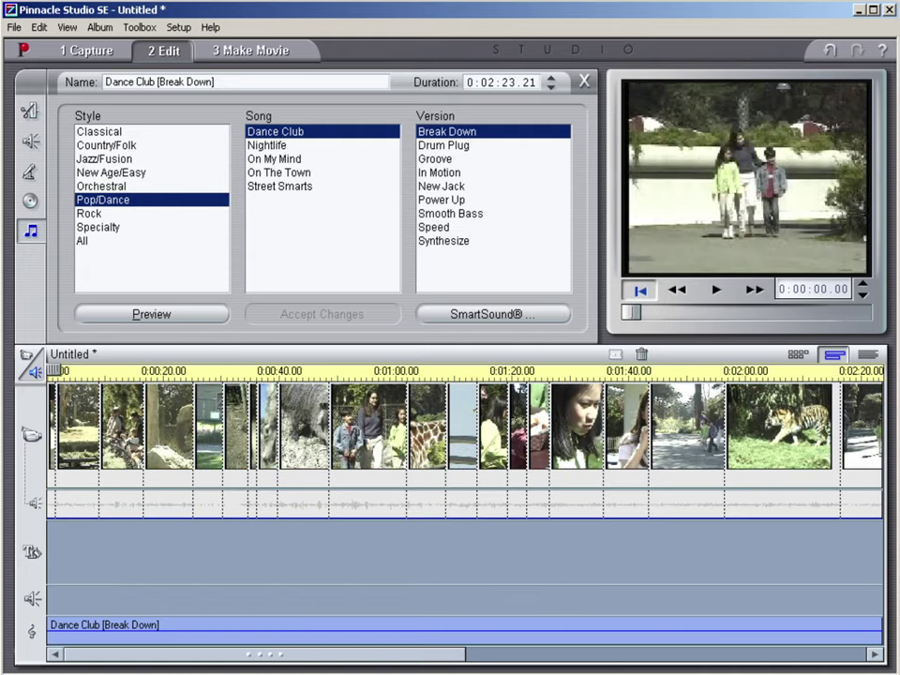
# Play the movie from the beginning with the Dance Club music, stop playback, and delete the music clip
pyautogui.press('space')
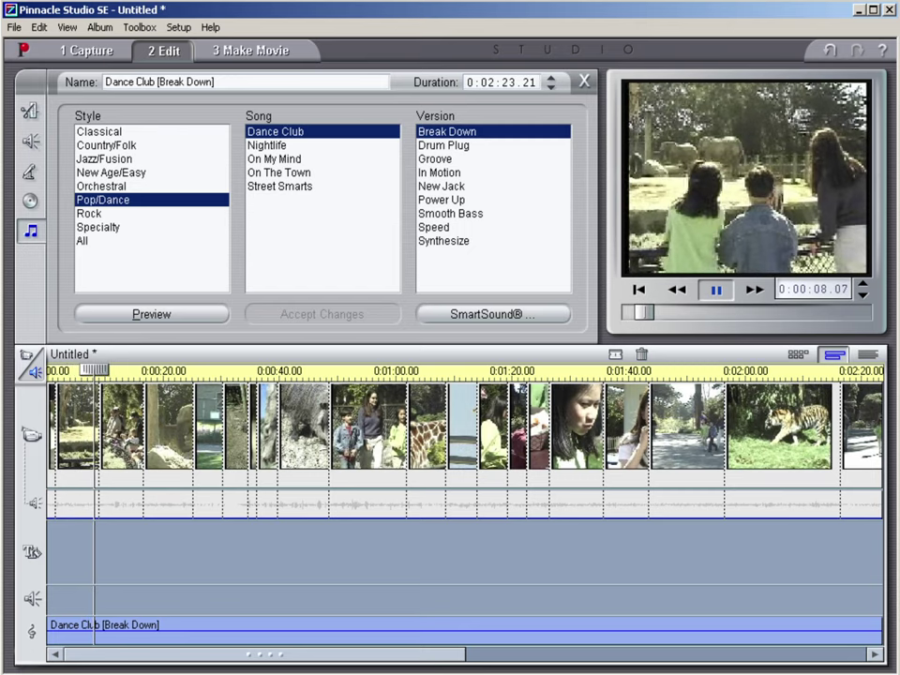
pyautogui.press('space')
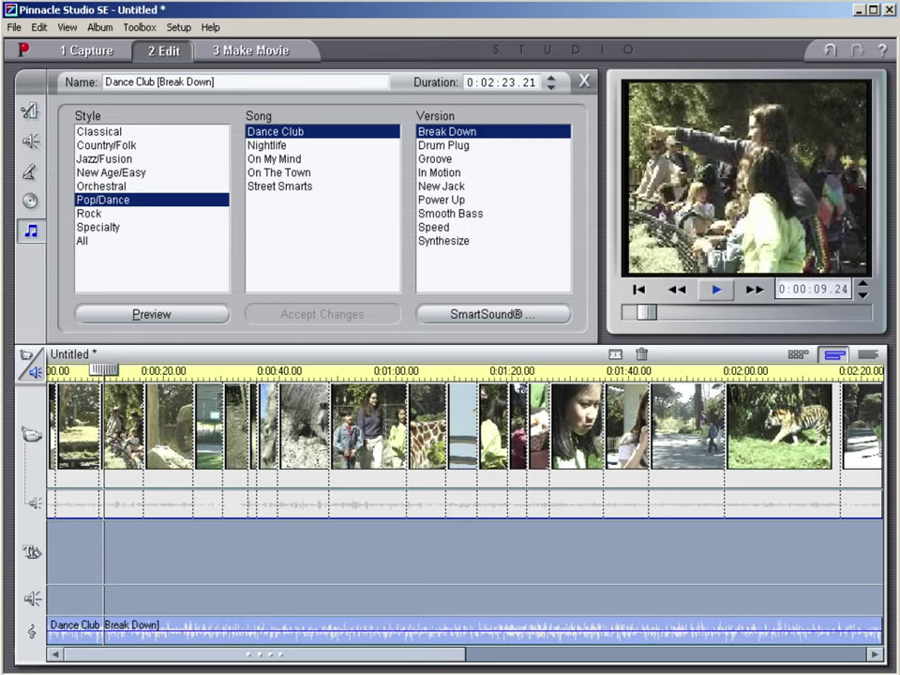
pyautogui.press('Delete')
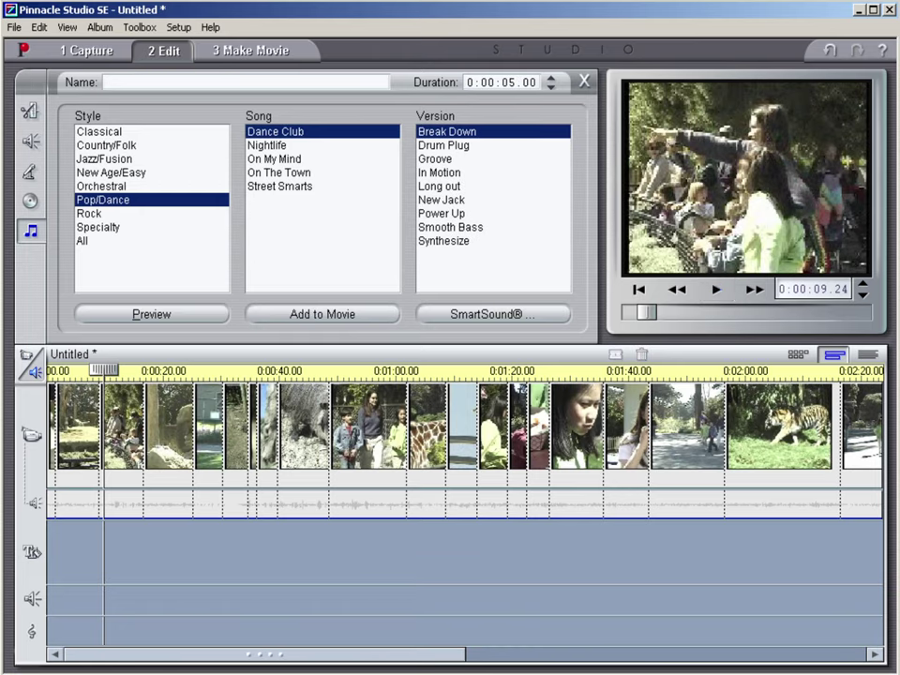
# Add the Pop/Dance song Nightlife, version Bass begin, across all video clips
pyautogui.hotkey('ctrl', 'a')
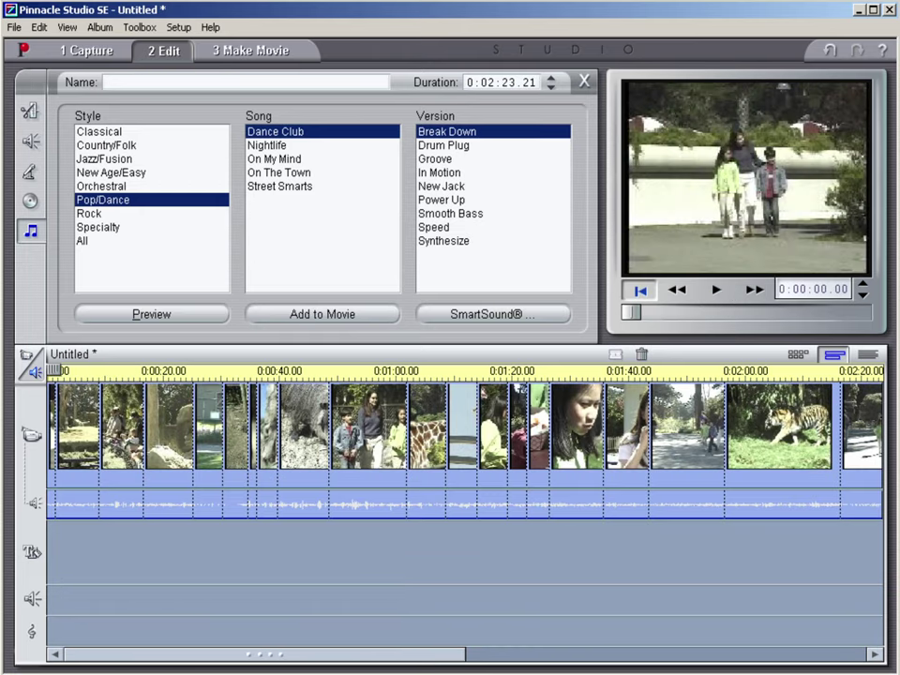
pyautogui.click(267, 145)
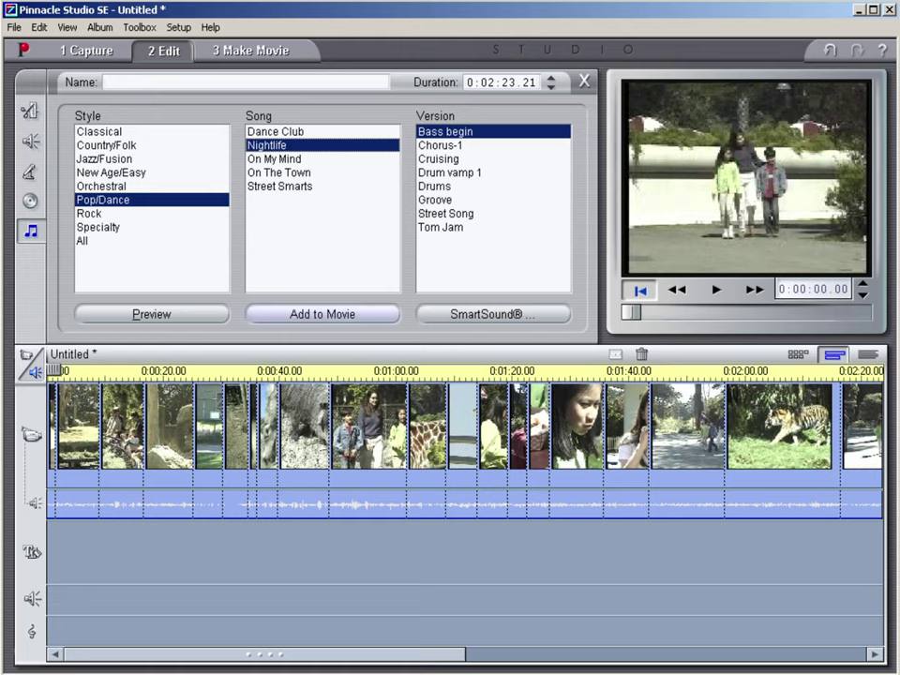
pyautogui.click(322, 314)
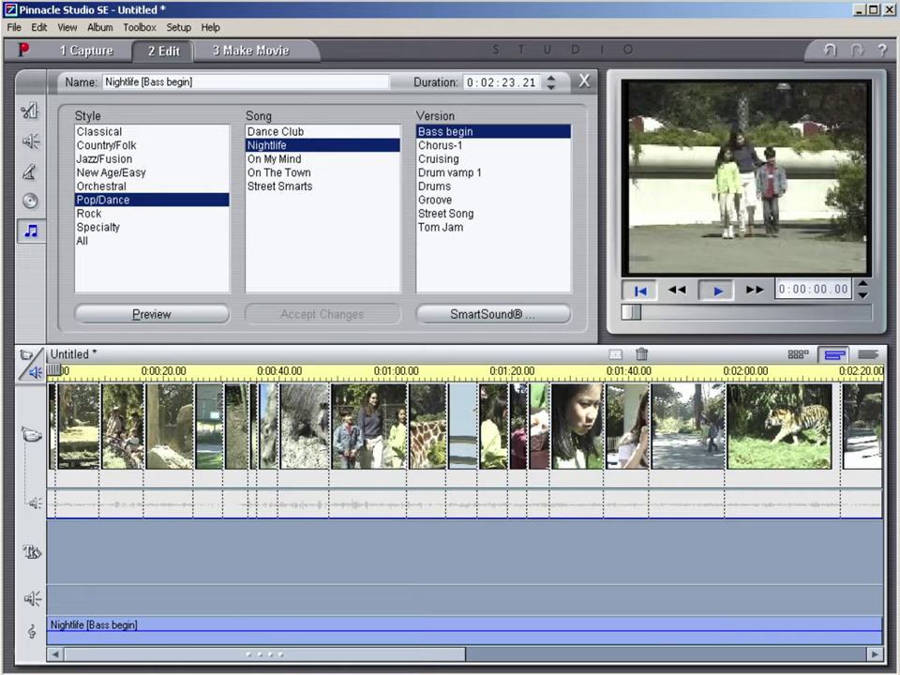
# Play the movie from the beginning with the Nightlife music, stop playback, and delete the music clip
pyautogui.press('space')
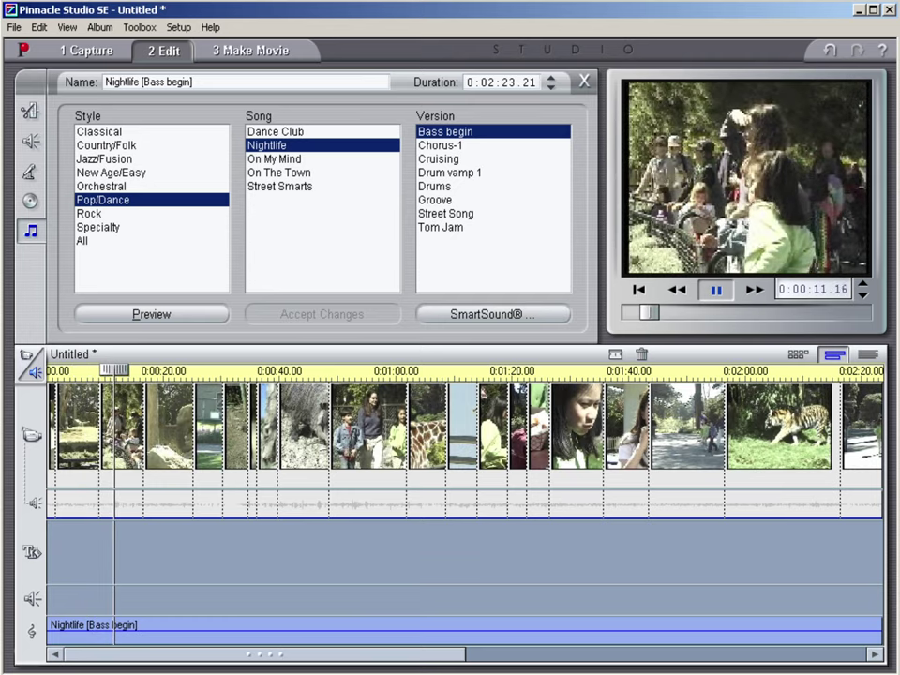
pyautogui.press('space')
pyautogui.press('Delete')
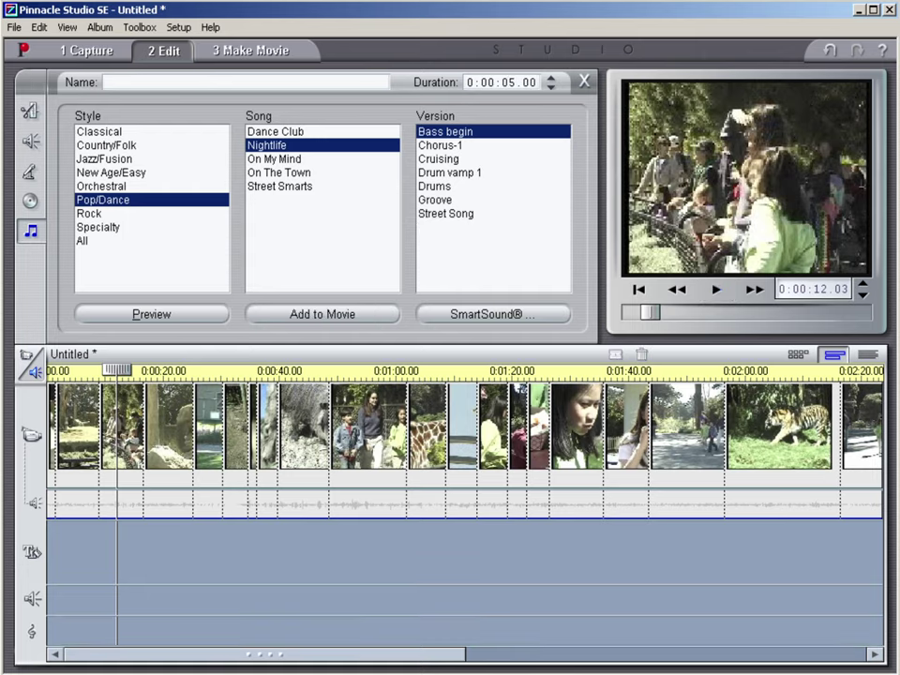
# Add the Pop/Dance song Street Smarts, version BG Funky, across all video clips
pyautogui.hotkey('ctrl', 'a')
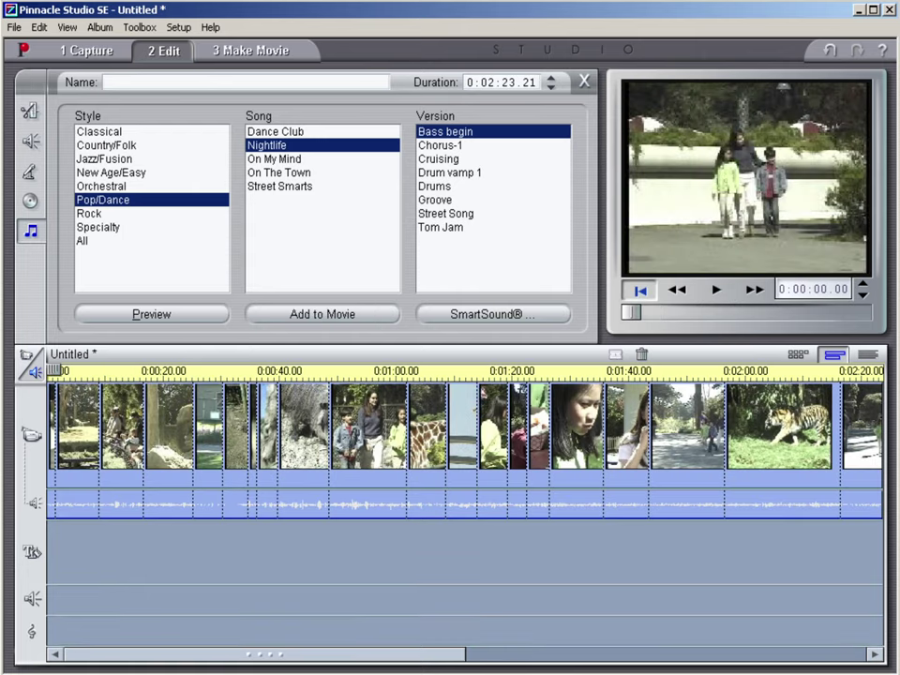
pyautogui.click(279, 186)
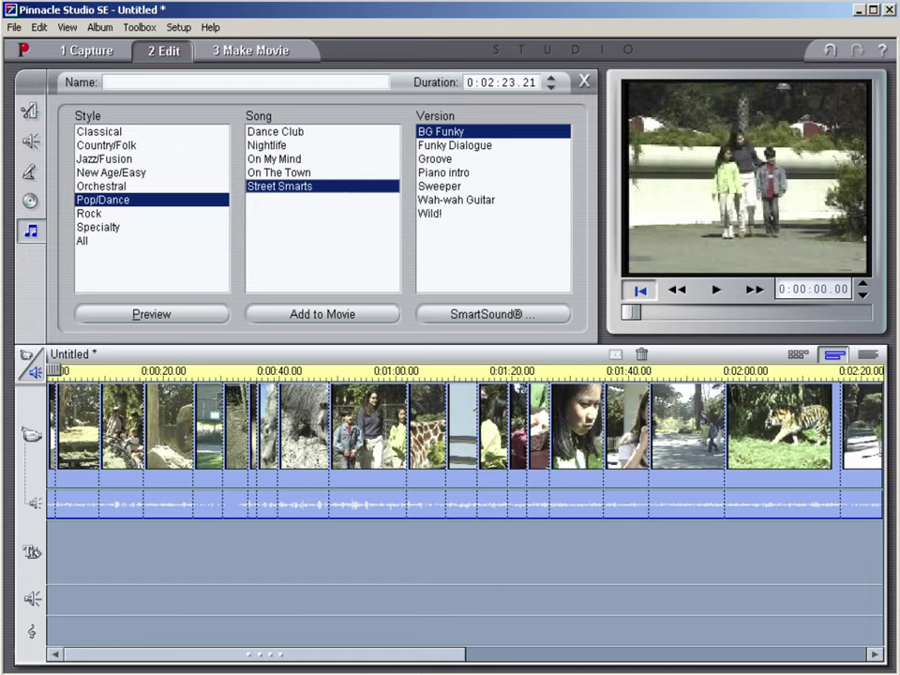
pyautogui.click(321, 313)
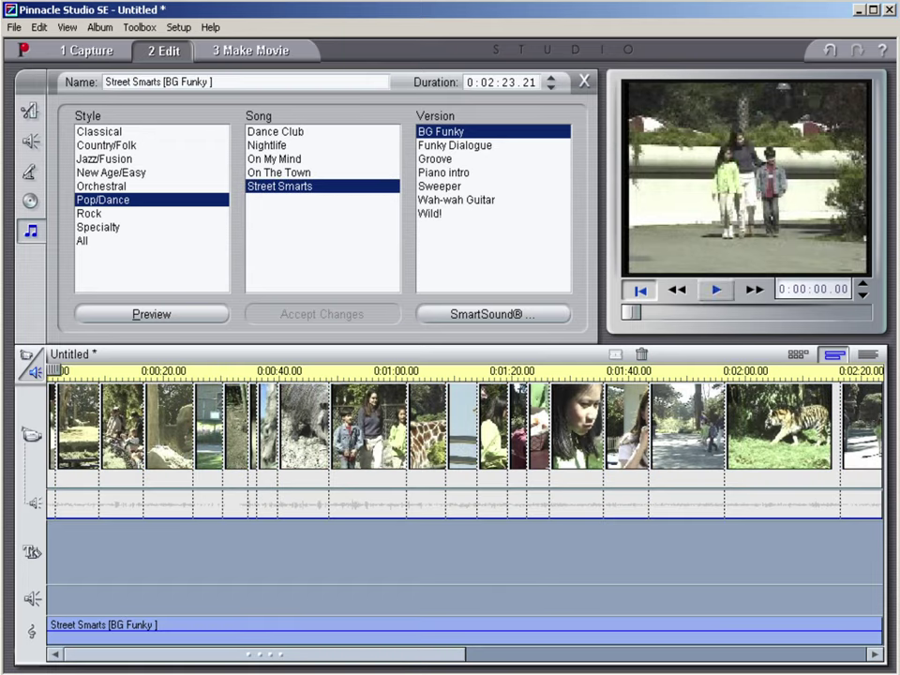
# Play the movie with the Street Smarts music and undo adding that song
pyautogui.press('space')
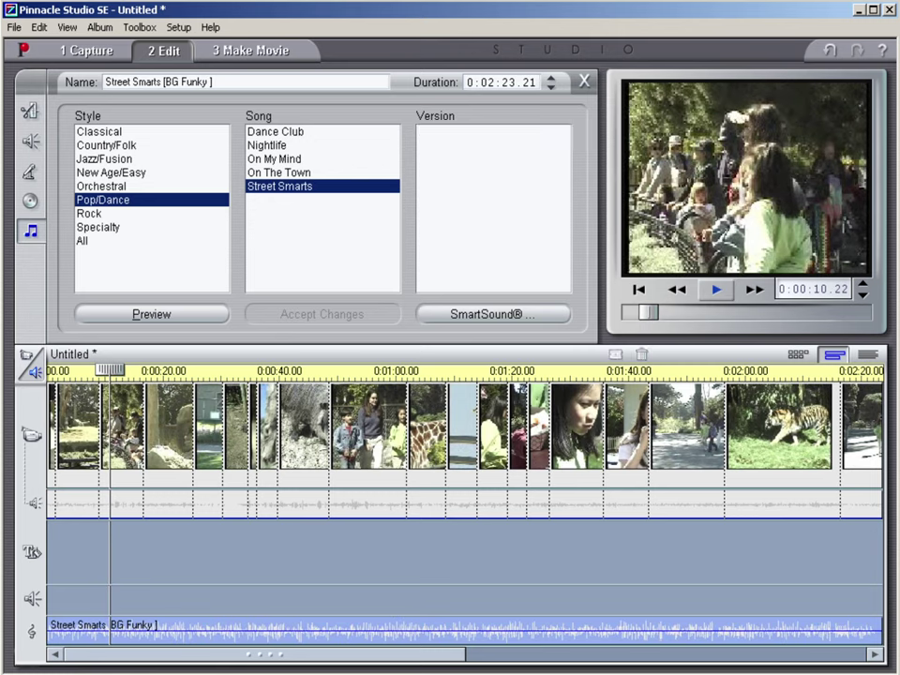
pyautogui.hotkey('ctrl', 'z')
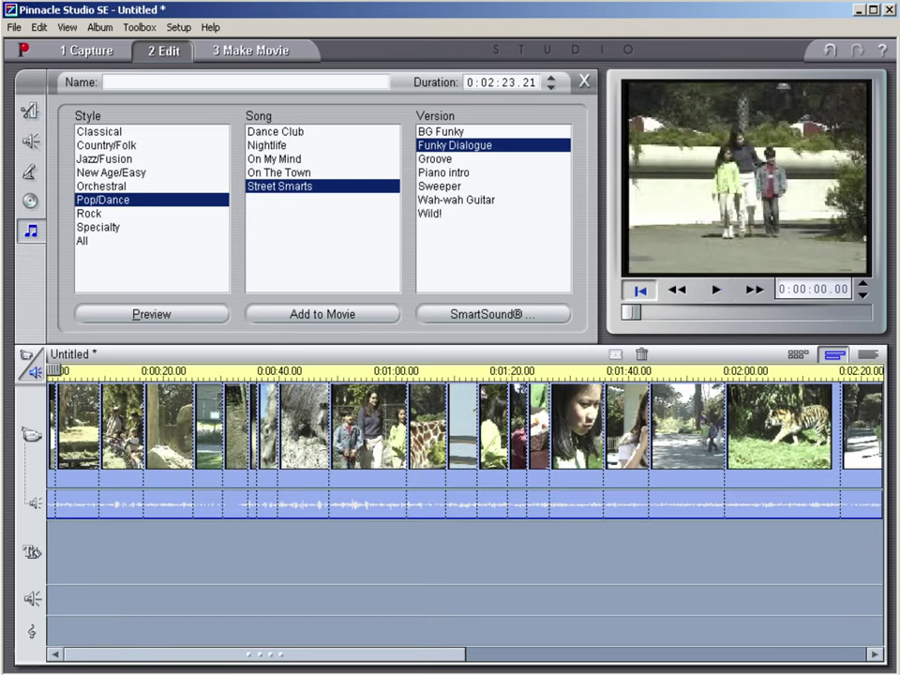
# Add the New Age/Easy song Kickin' Back, version Bass, across all video clips
pyautogui.click(110, 173)
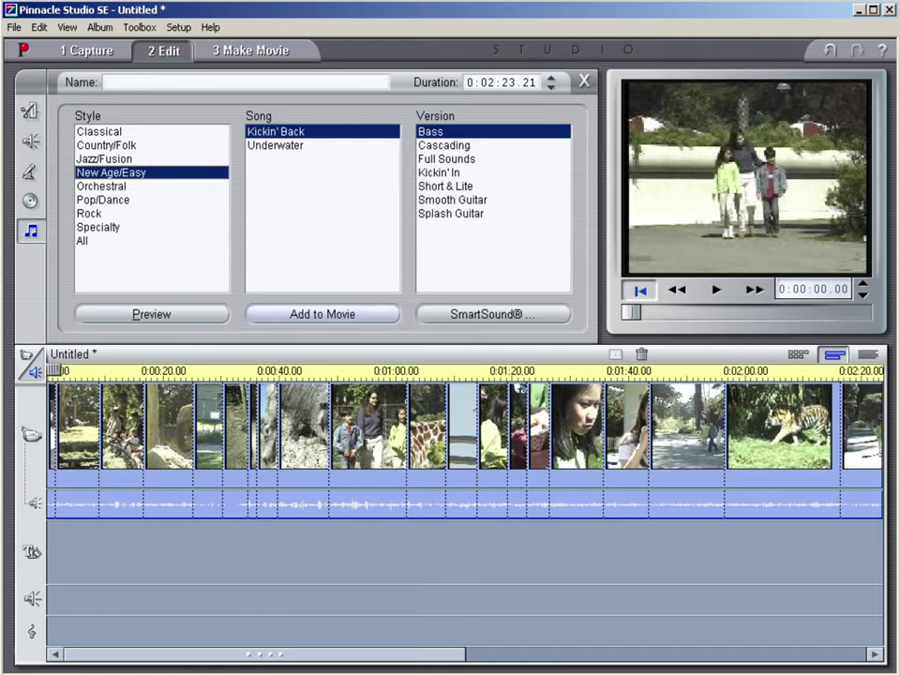
pyautogui.click(323, 313)
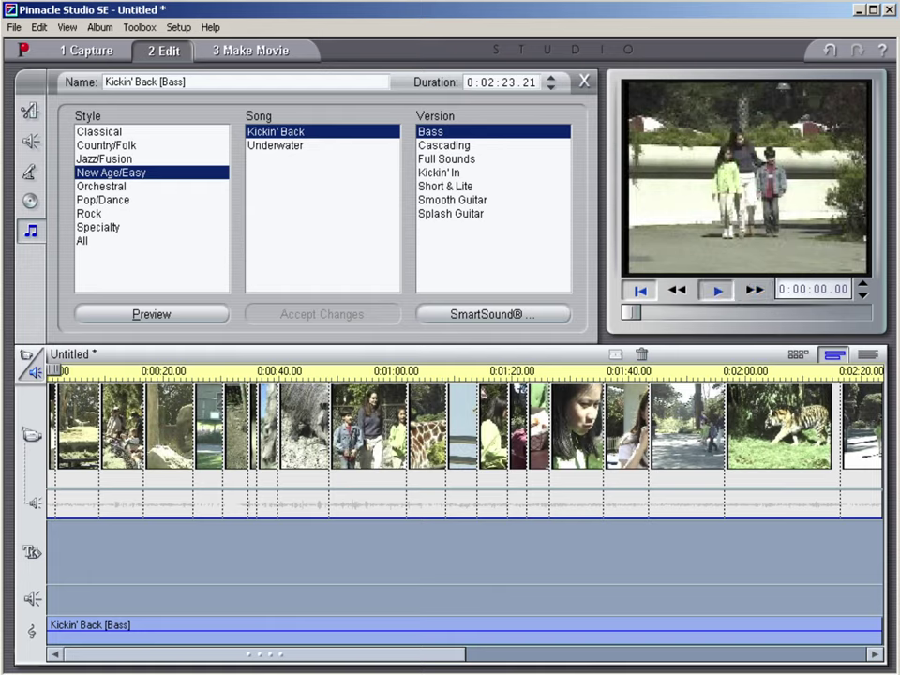
# Play the movie with the Kickin' Back music, close the Audio Toolbox, and return to the movie's start
pyautogui.press('space')
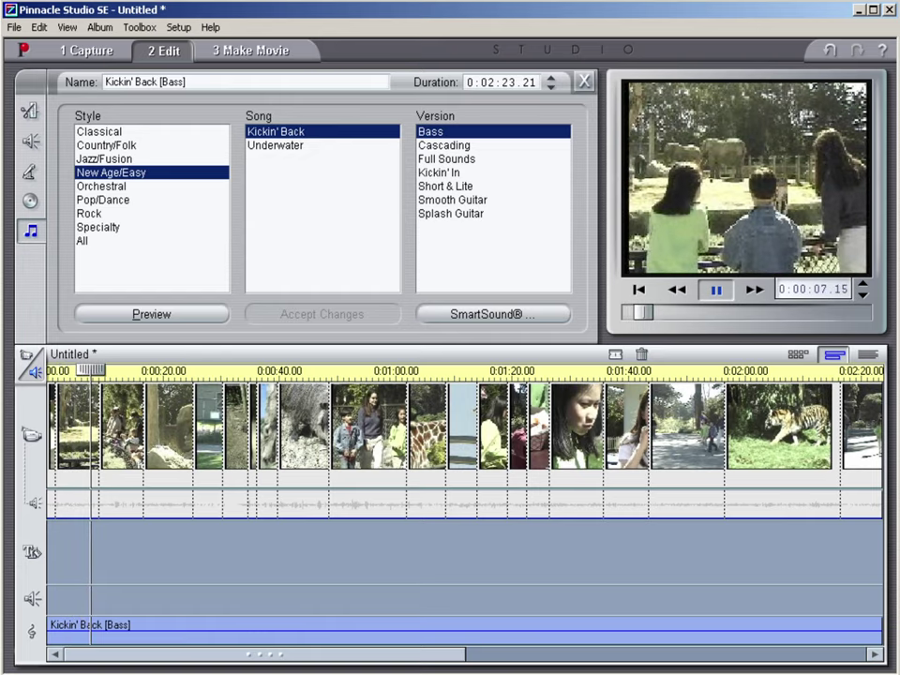
pyautogui.press('Escape')
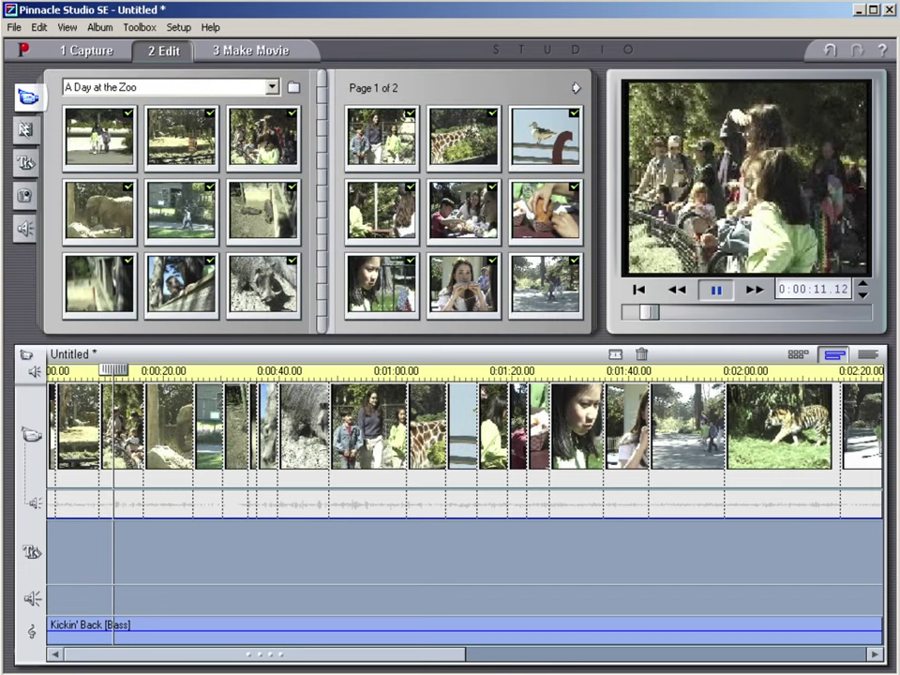
pyautogui.press('space')
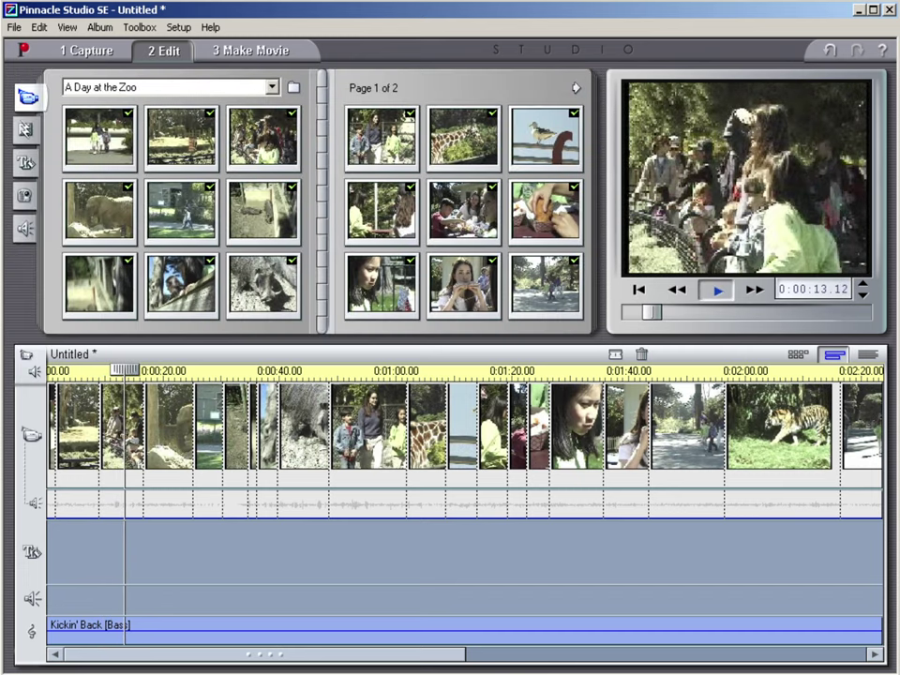
pyautogui.press('Home')
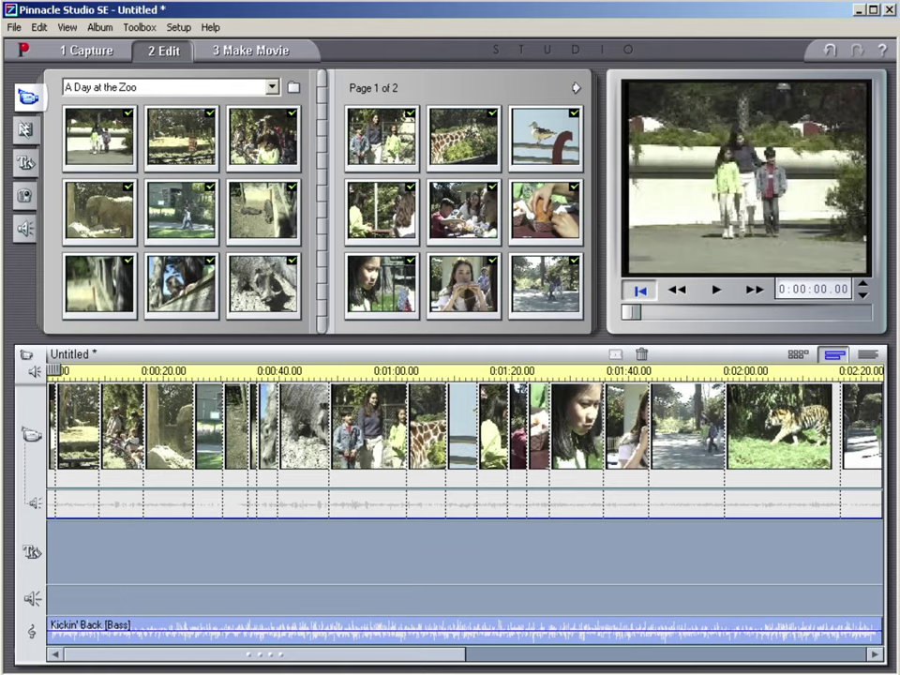
pyautogui.click(121, 426)
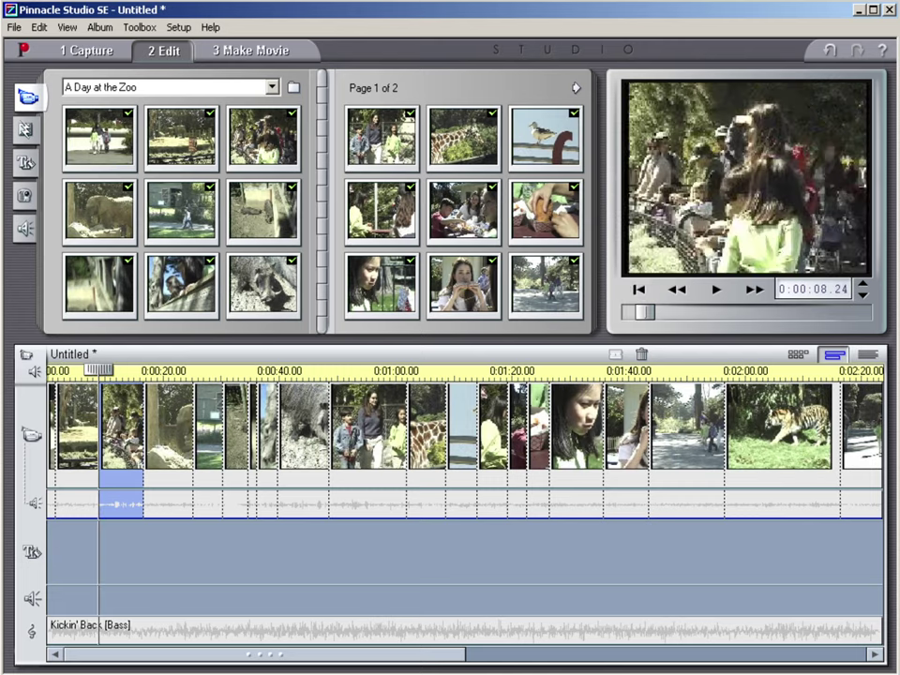
pyautogui.keyDown('shift'); pyautogui.click(75, 427); pyautogui.keyUp('shift')
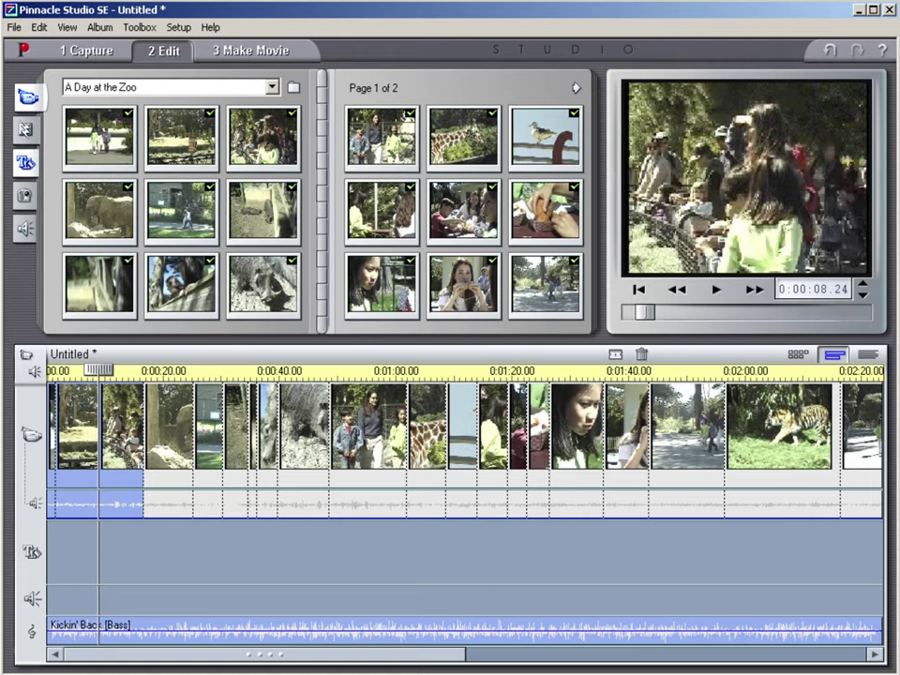
# Insert the Our Summer Vacation title ahead of the first clip on the video track and open it for editing
pyautogui.click(27, 162)
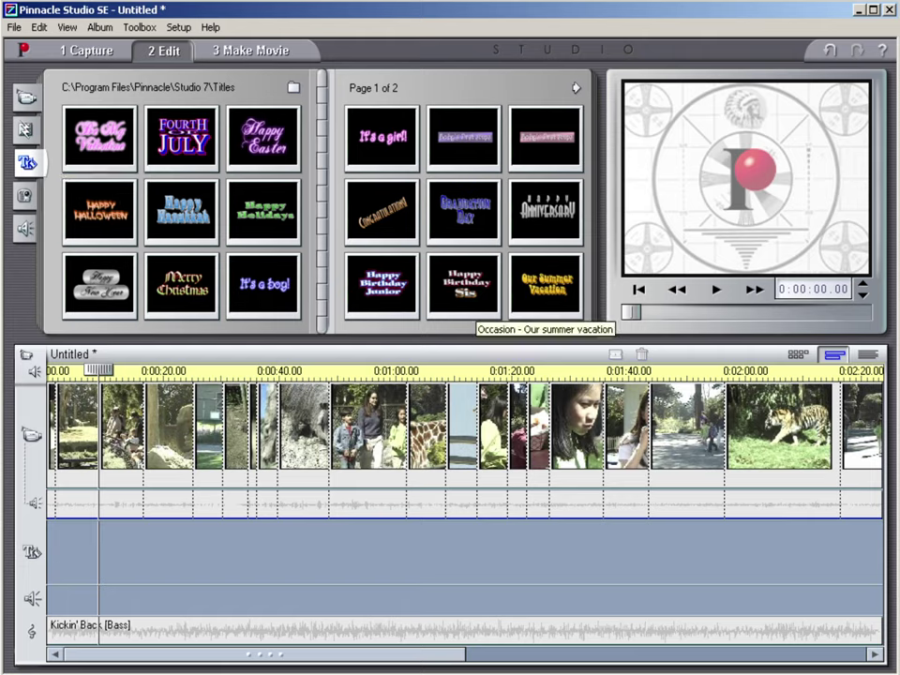
pyautogui.click(546, 286)
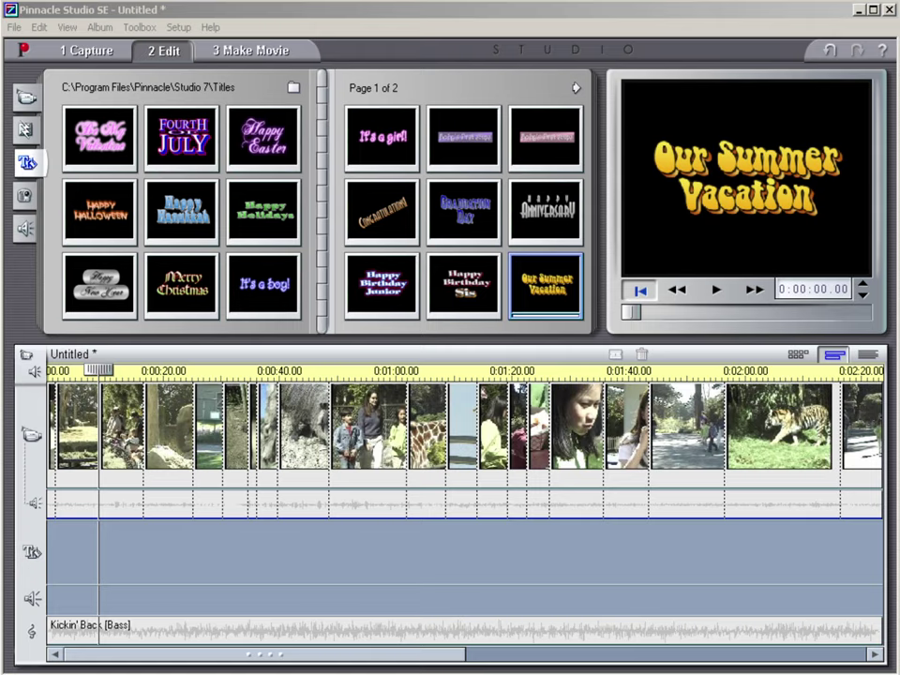
pyautogui.moveTo(545, 286); pyautogui.dragTo(49, 426)
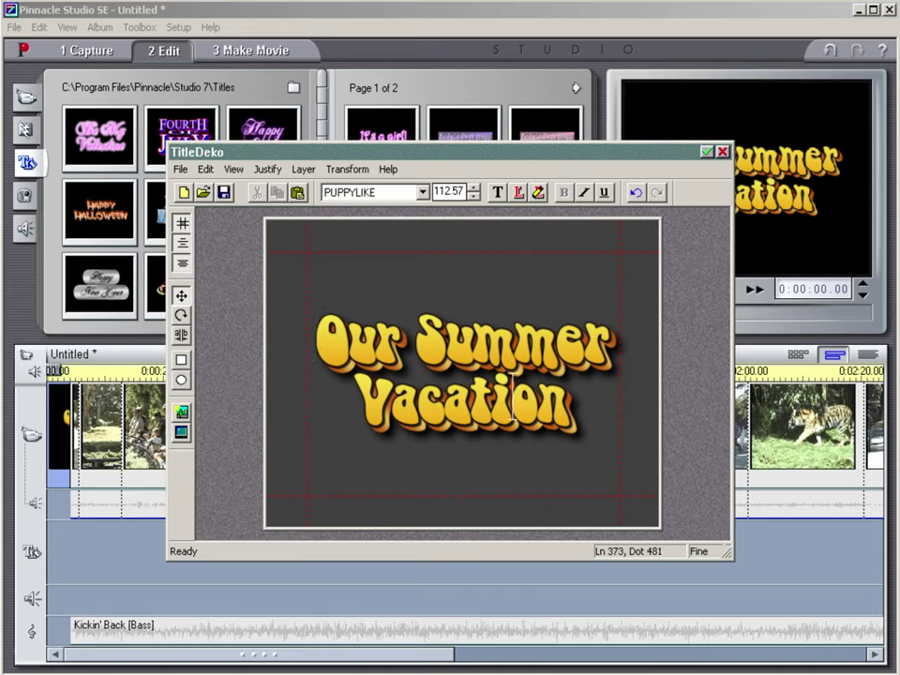
# Replace the title's text with "Vuusteri" and "presents" on two lines and accept the title
pyautogui.moveTo(570, 389); pyautogui.dragTo(319, 339)
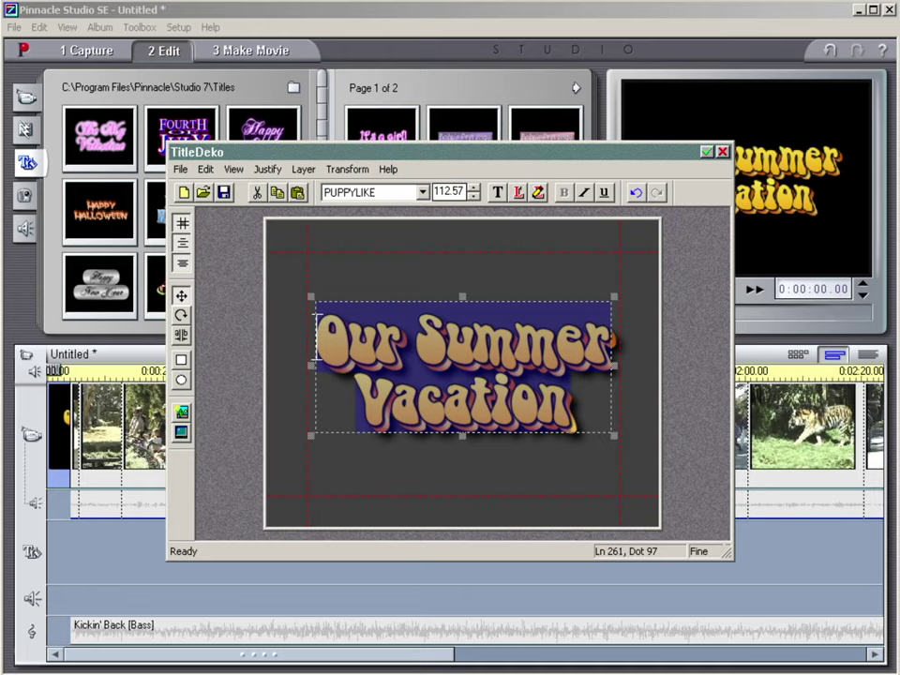
pyautogui.write('Vuus')
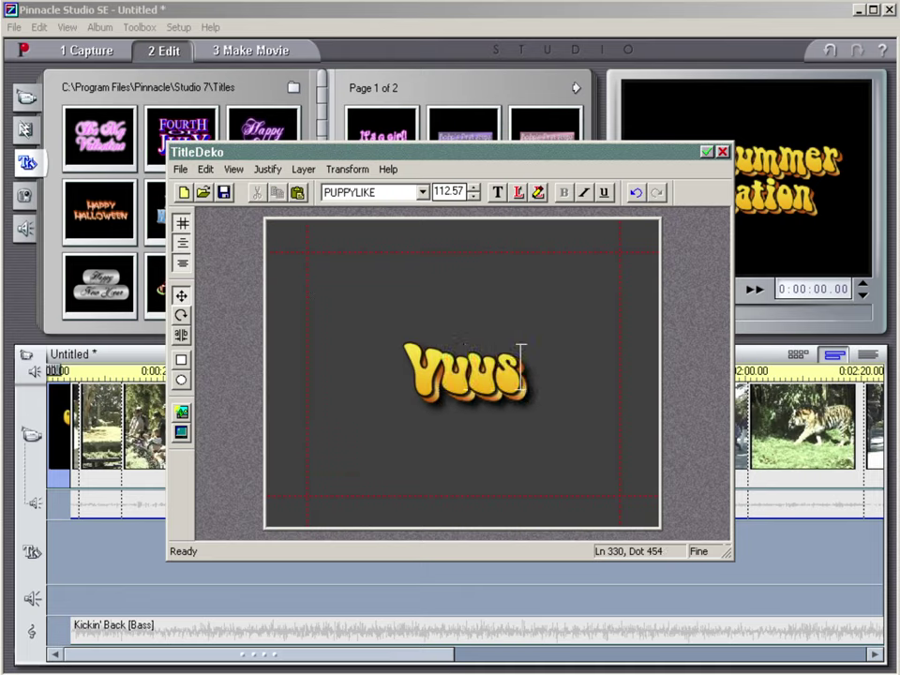
pyautogui.write('teri')
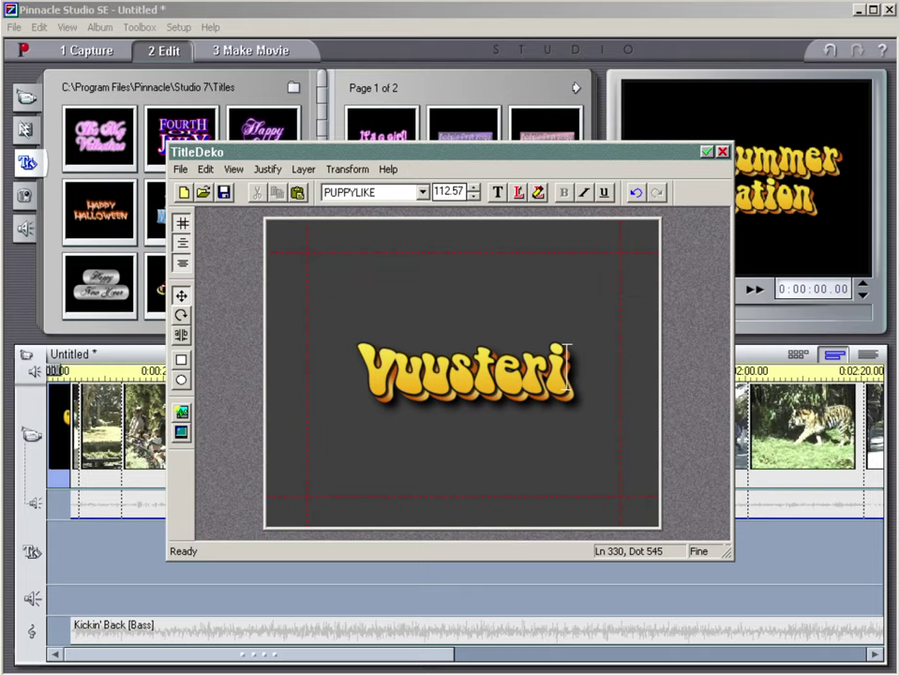
pyautogui.press('Return')
pyautogui.write('presents')
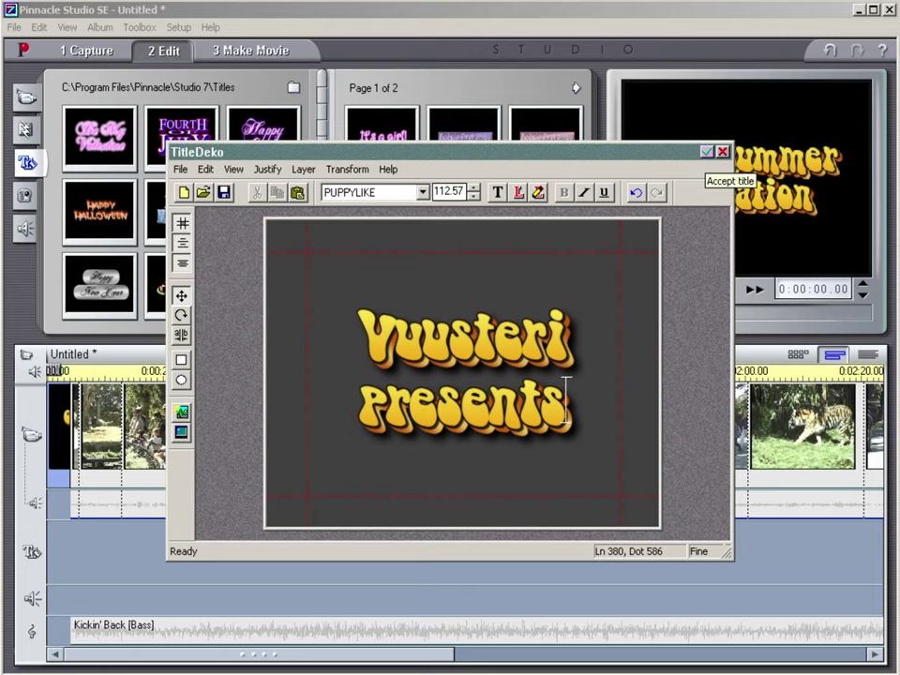
pyautogui.click(707, 151)
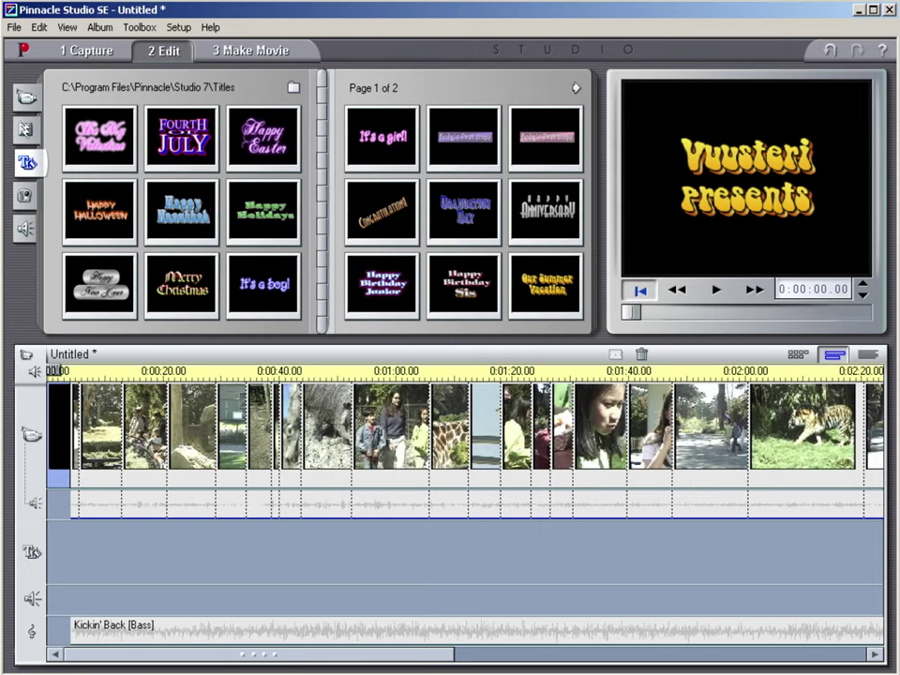
# Move the Kickin' Back [Bass] music clip to the start of the movie, beneath the title
pyautogui.moveTo(93, 630); pyautogui.dragTo(71, 630)
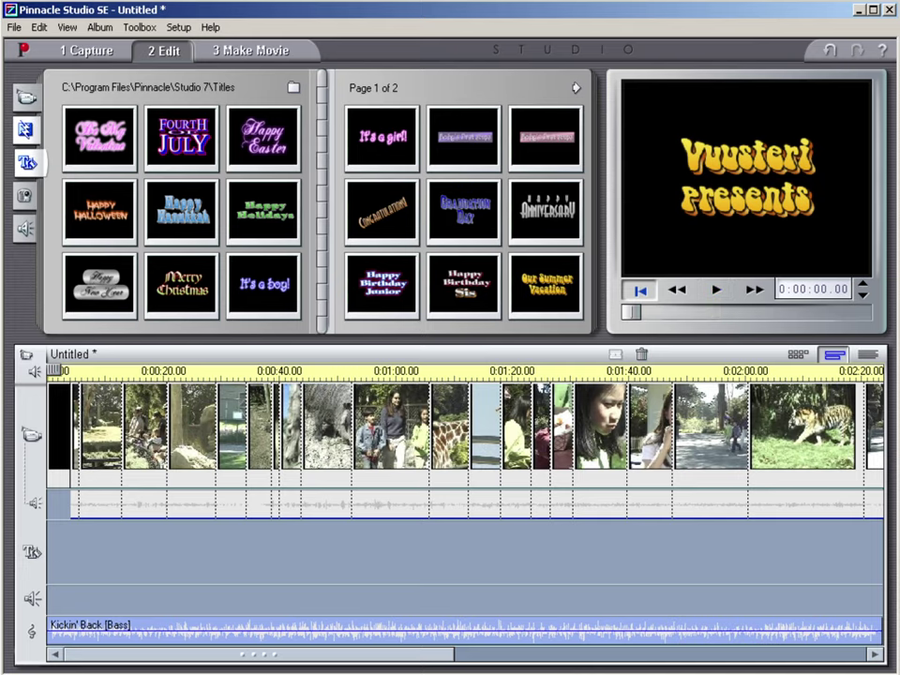
# Place a Dissolve transition between the opening title and the first clip and play the movie from the start
pyautogui.click(26, 131)
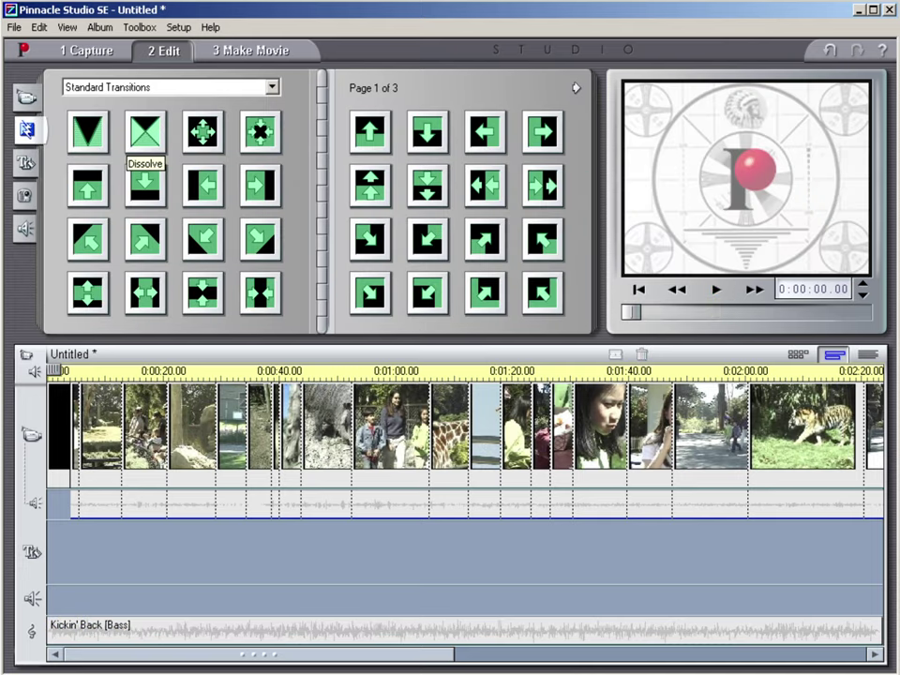
pyautogui.moveTo(143, 136); pyautogui.dragTo(75, 431)
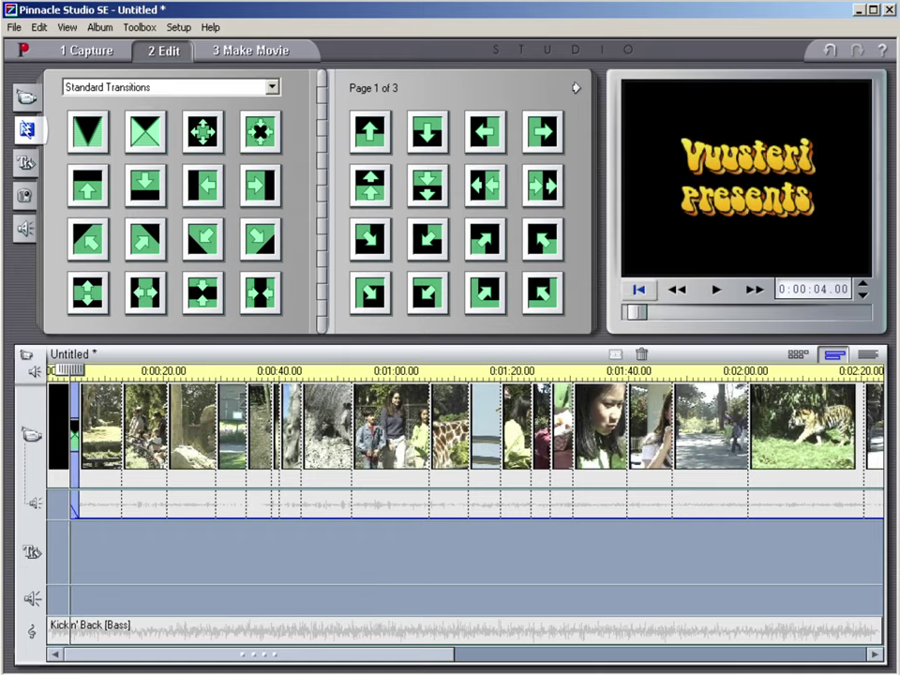
pyautogui.click(638, 289)
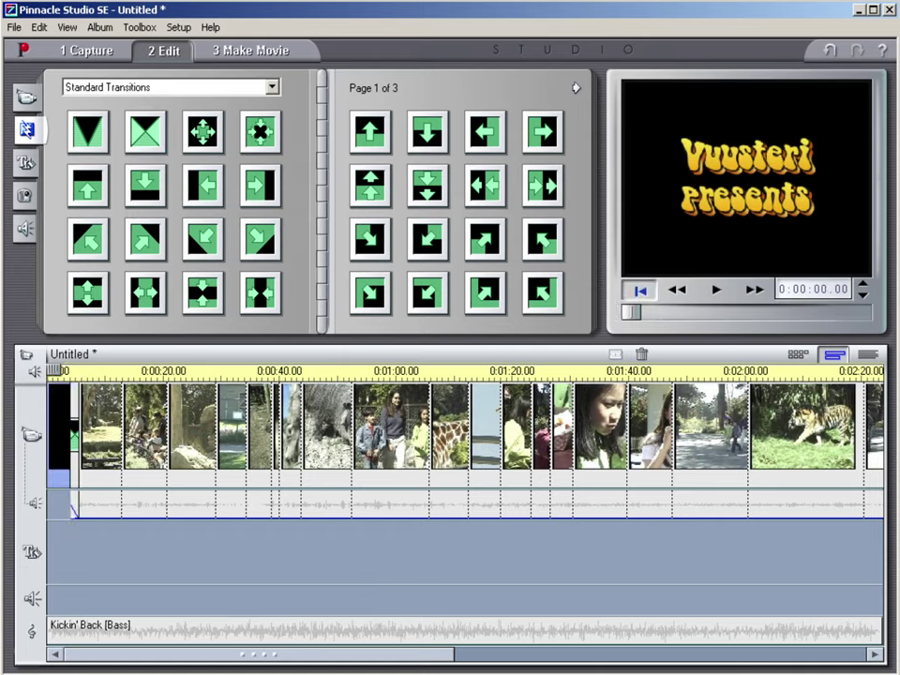
pyautogui.press('space')
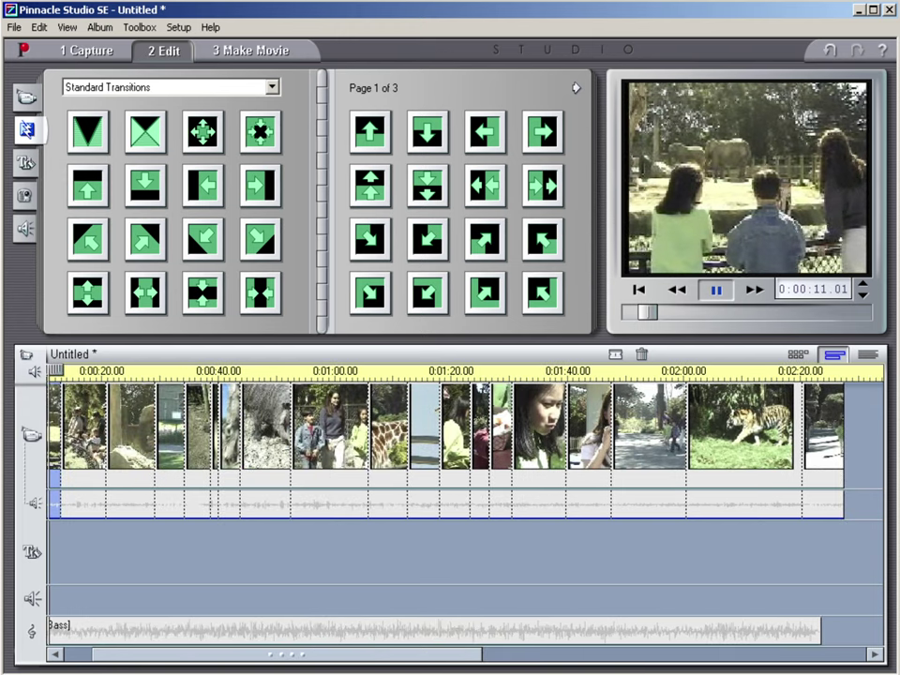
pyautogui.press('space')
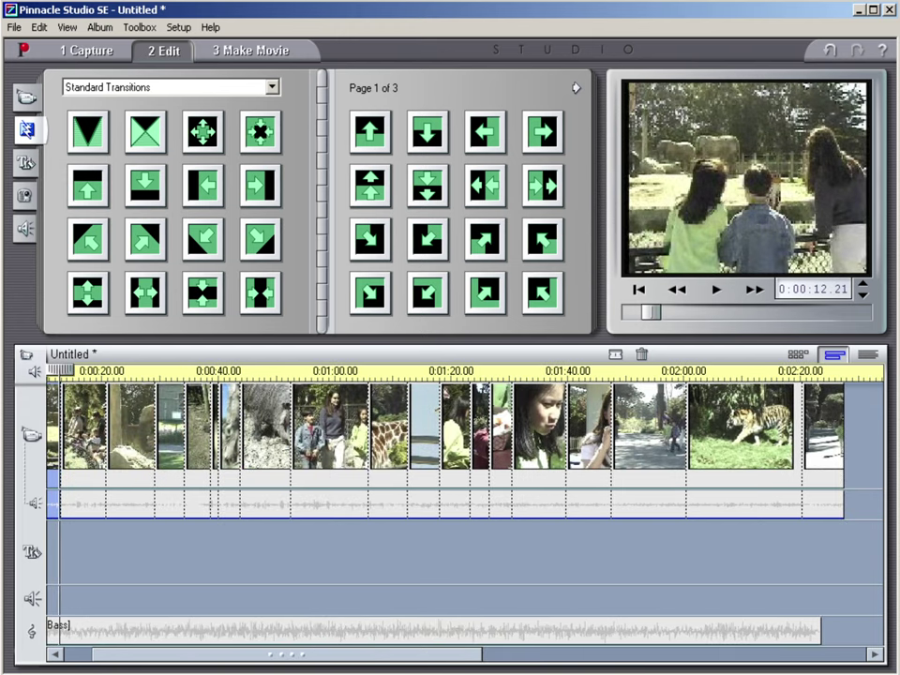
# Extend the Kickin' Back [Bass] music clip to the end of the last video clip
pyautogui.click(433, 630)
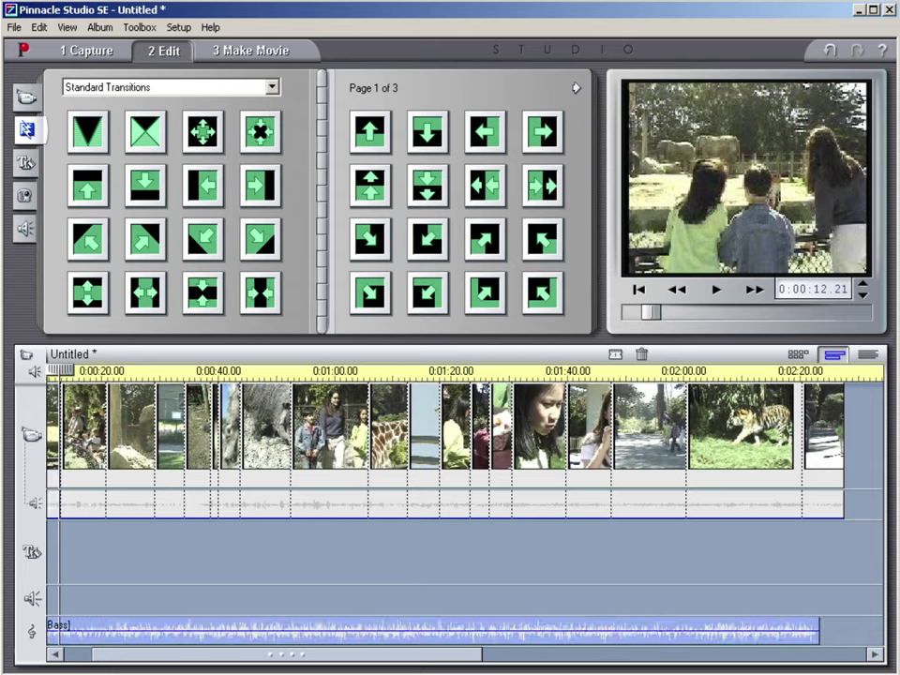
pyautogui.press('End')
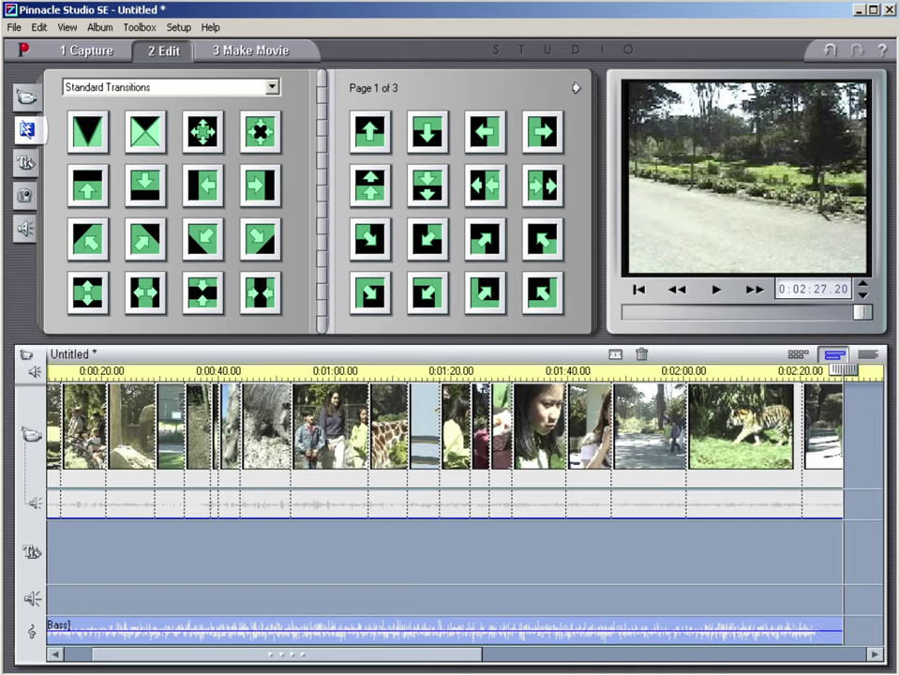
pyautogui.press('Home')
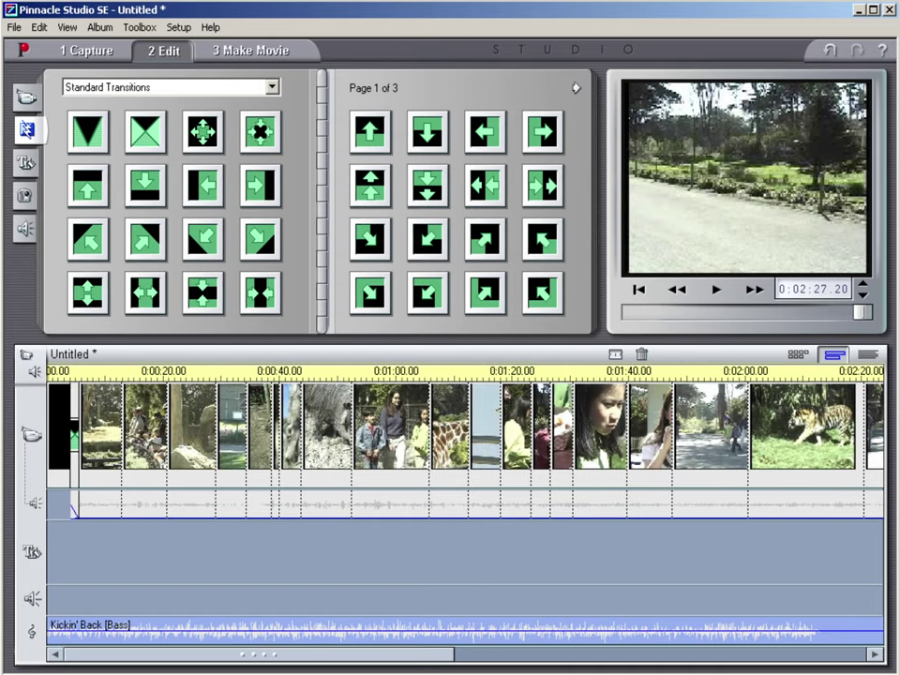
# Add the vertical bars, heart-shaped swirl and jagged circle transitions from the last Standard Transitions page at the first three cuts between zoo clips
pyautogui.click(577, 89)
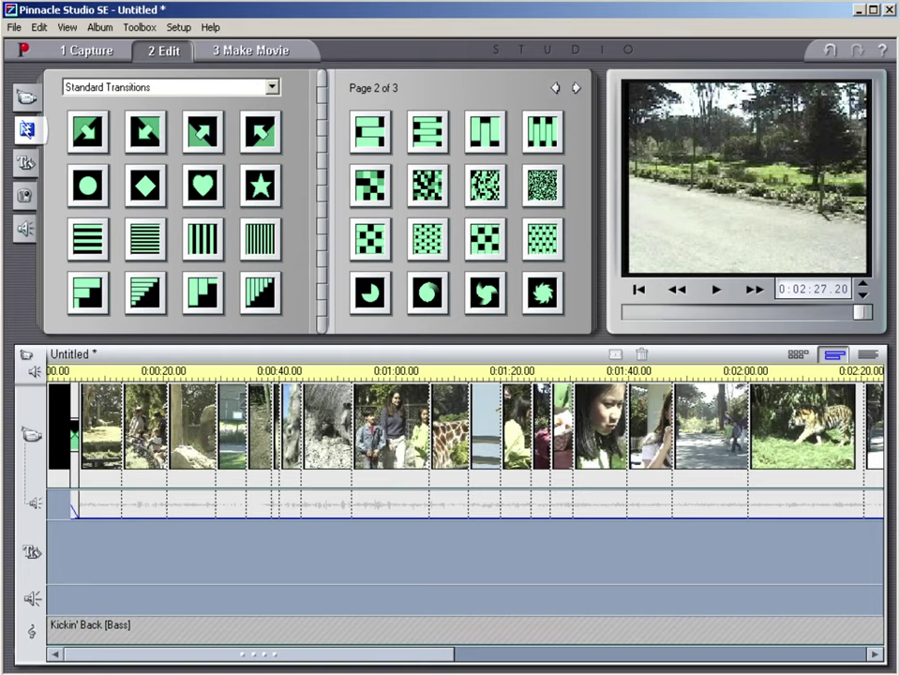
pyautogui.press('pagedown')
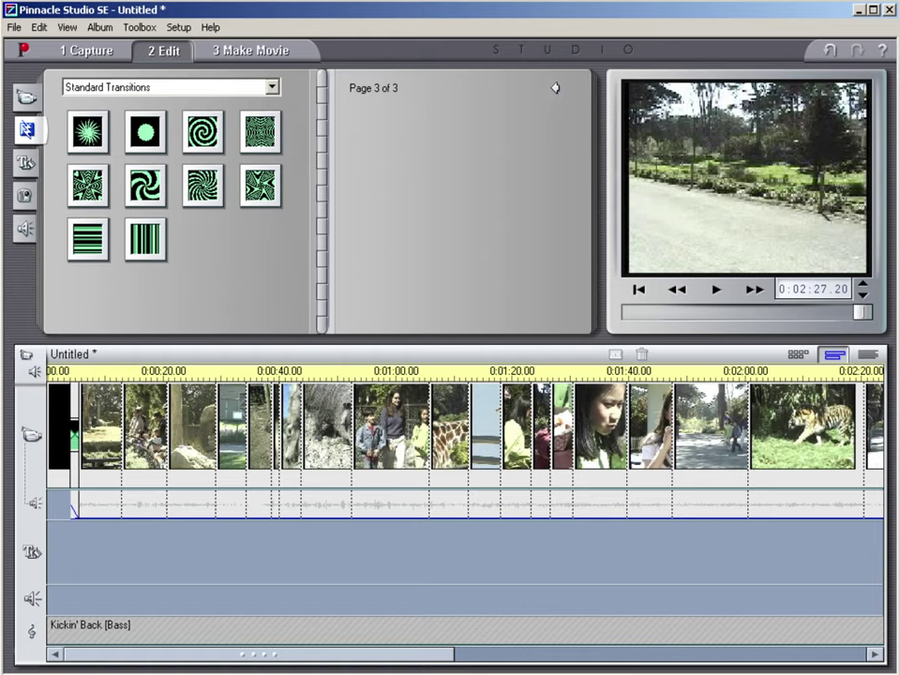
pyautogui.moveTo(145, 239); pyautogui.dragTo(128, 426)
pyautogui.moveTo(88, 185); pyautogui.dragTo(150, 427)
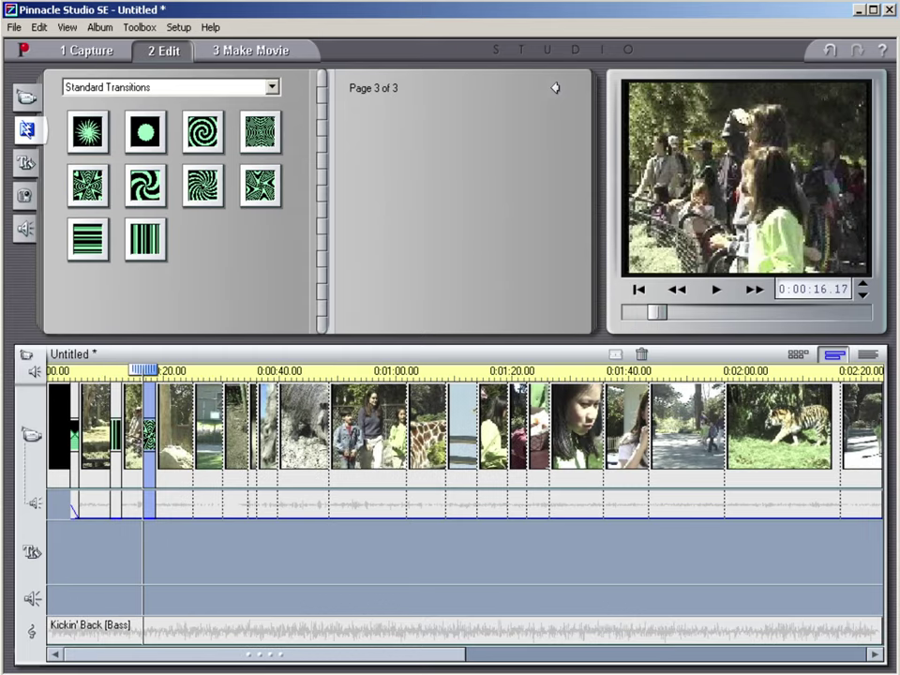
pyautogui.moveTo(145, 131); pyautogui.dragTo(187, 426)
# Add clock wipe, mosaic block, fine random block, heart and stepped block transitions between the following clips, up to the giraffe clip
pyautogui.click(555, 88)
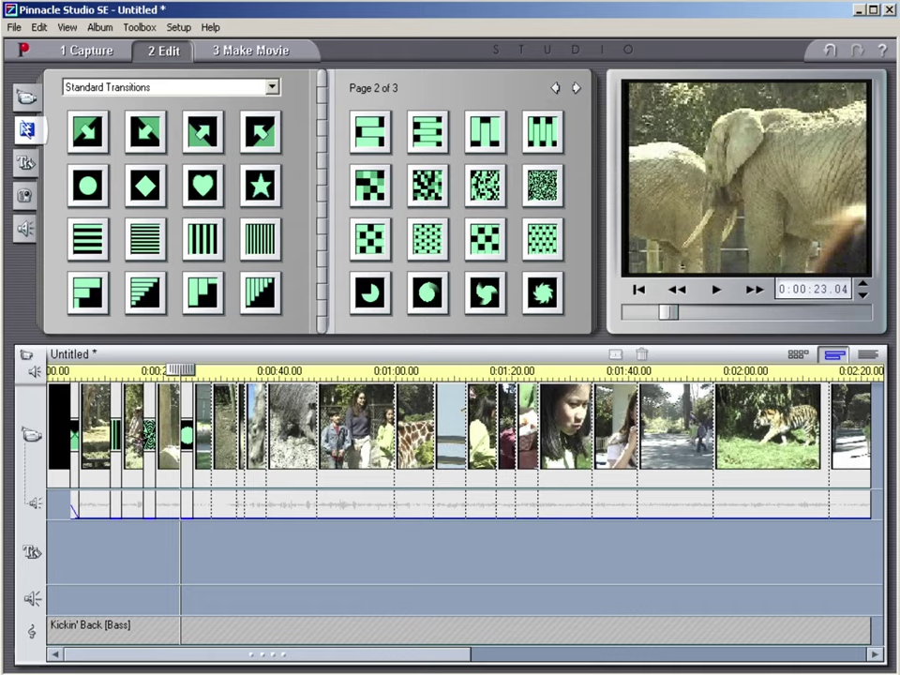
pyautogui.moveTo(371, 293); pyautogui.dragTo(205, 426)
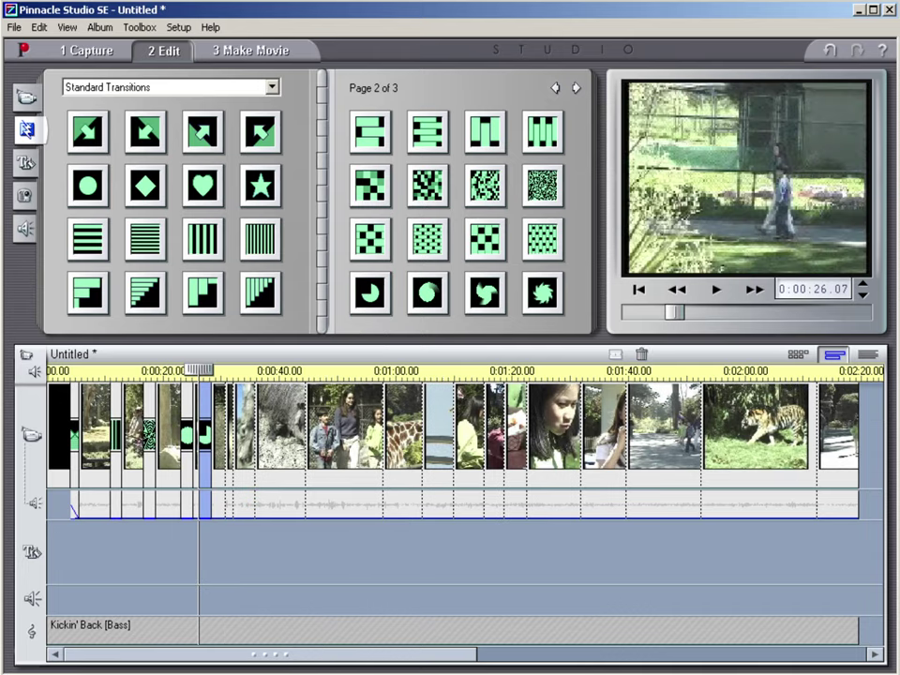
pyautogui.moveTo(370, 186); pyautogui.dragTo(225, 426)
pyautogui.moveTo(542, 186); pyautogui.dragTo(240, 427)
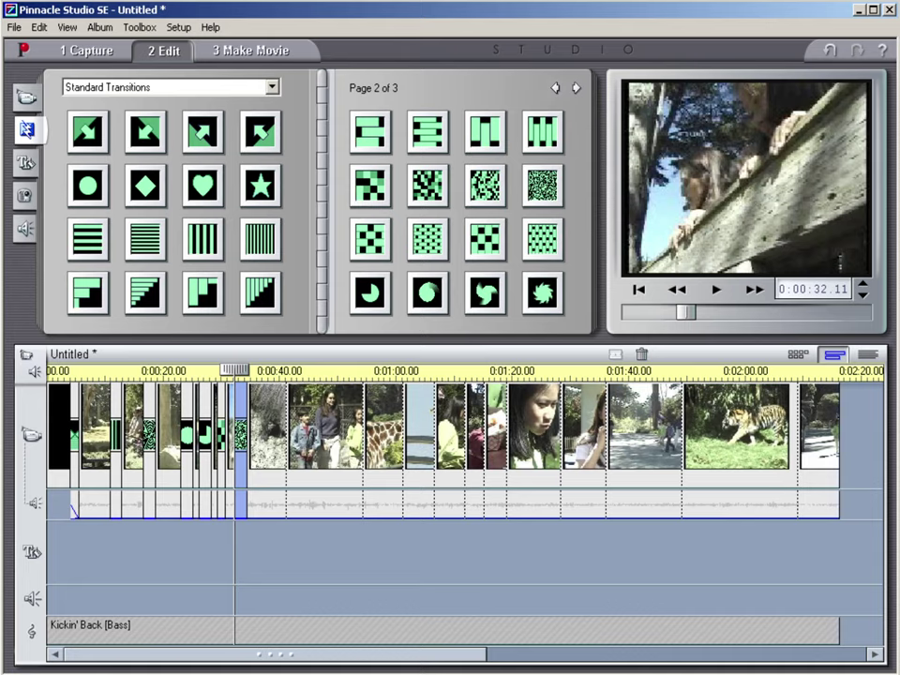
pyautogui.moveTo(203, 185); pyautogui.dragTo(278, 427)
pyautogui.moveTo(87, 293); pyautogui.dragTo(355, 427)
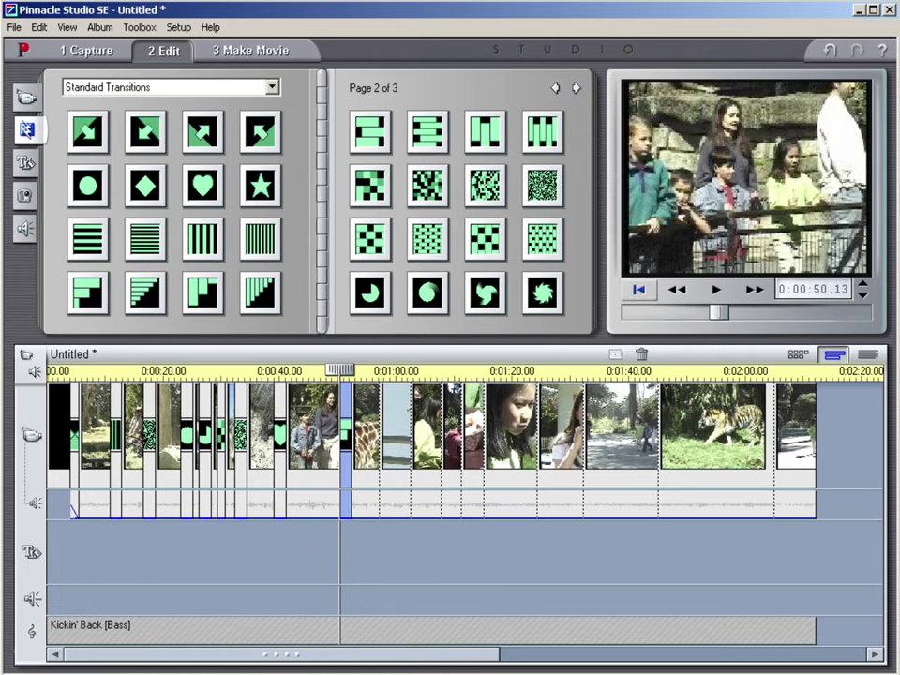
# Play the movie from the start through to the giraffe clip to review the transitions
pyautogui.click(638, 290)
pyautogui.press('space')
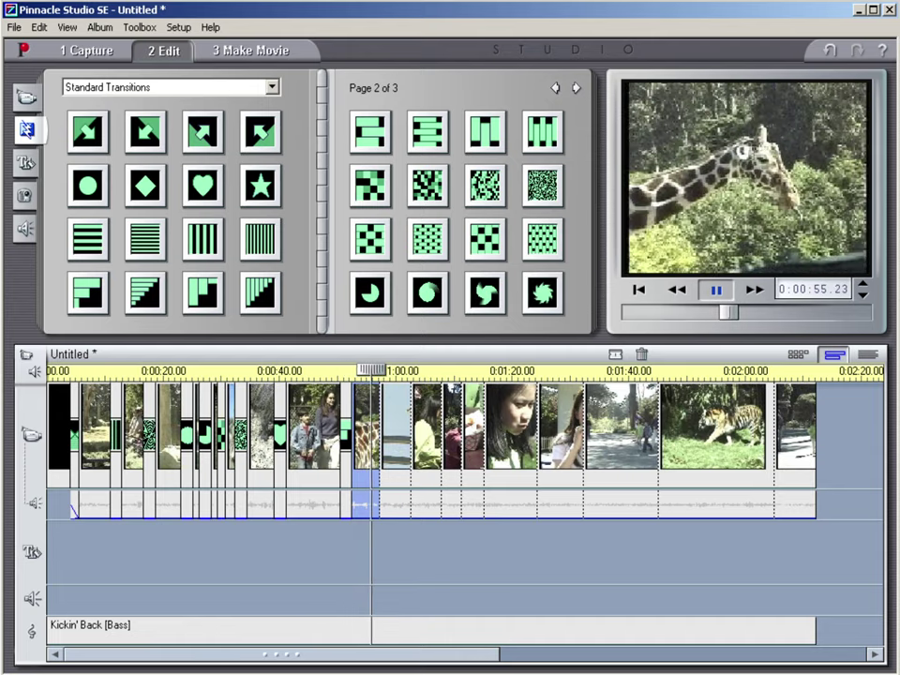
pyautogui.press('space')
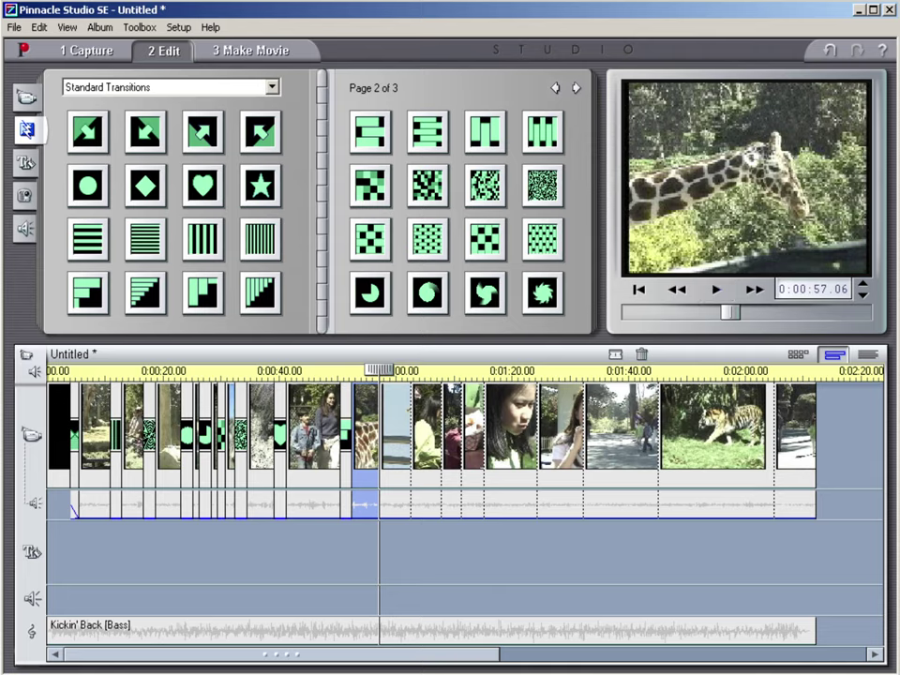
# Delete all clips after the seagull café clip and shorten the Kickin' Back music to the end of the remaining video
pyautogui.press('Right')
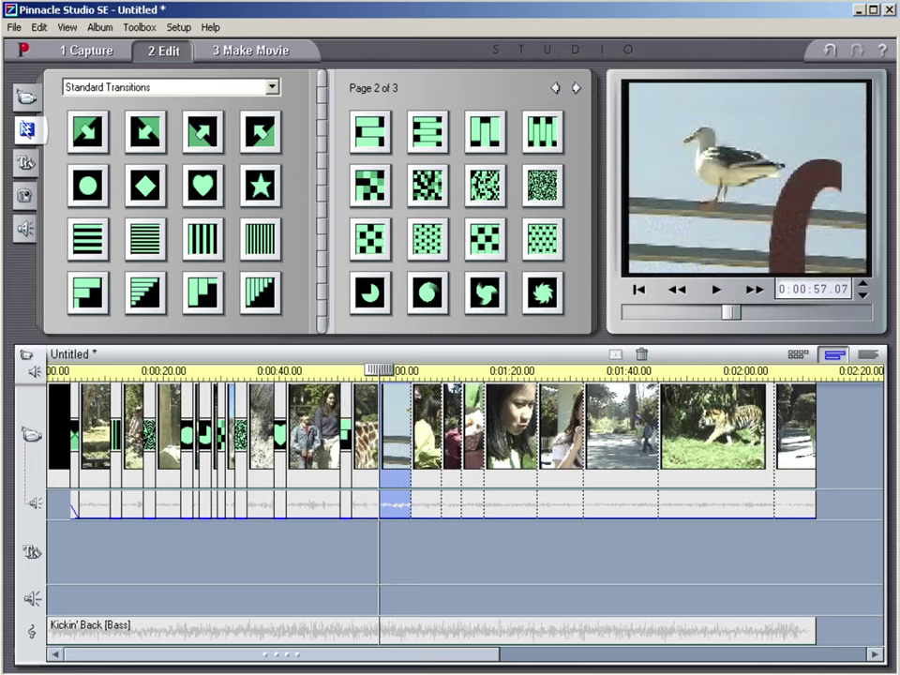
pyautogui.press('Right')
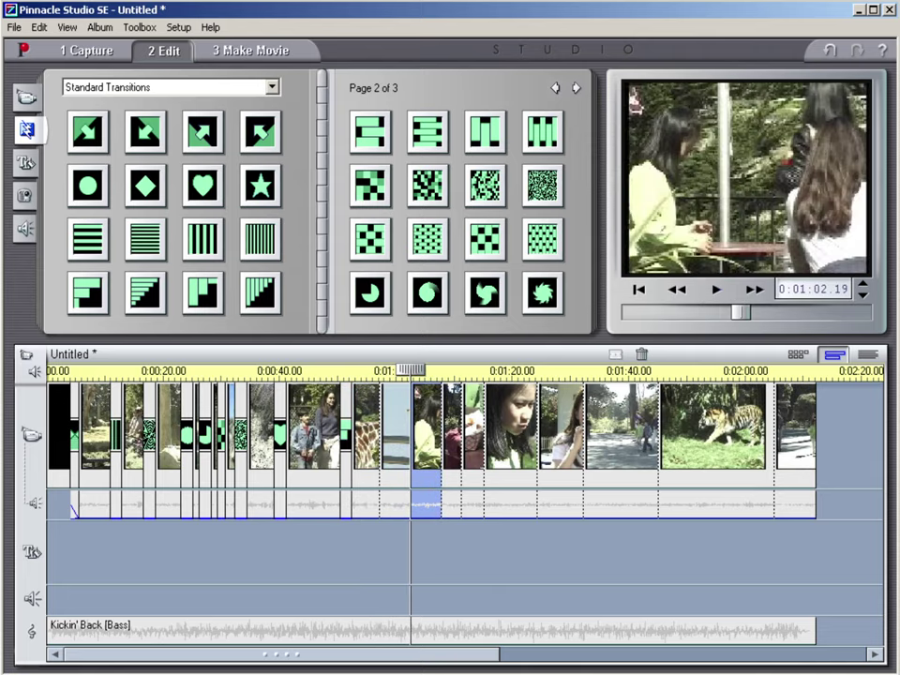
pyautogui.hotkey('shift', 'End')
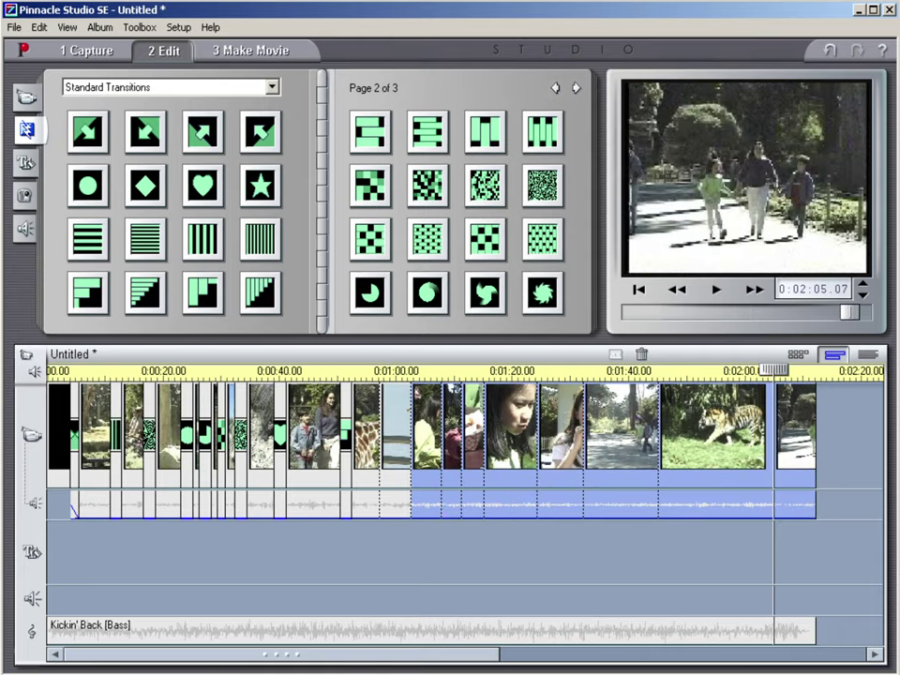
pyautogui.press('Delete')
pyautogui.click(431, 630)
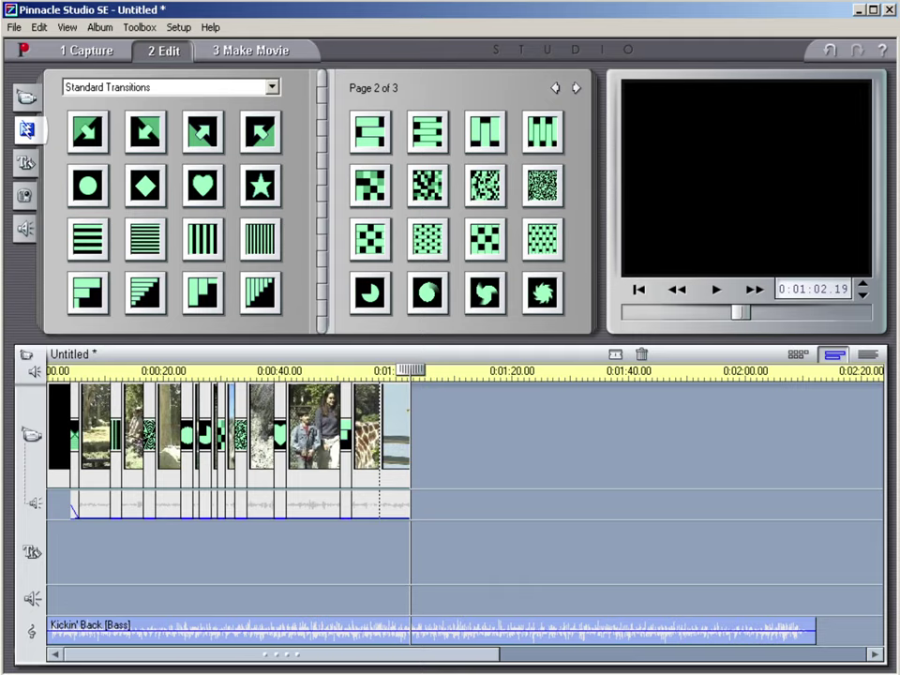
pyautogui.moveTo(810, 631); pyautogui.dragTo(409, 630)
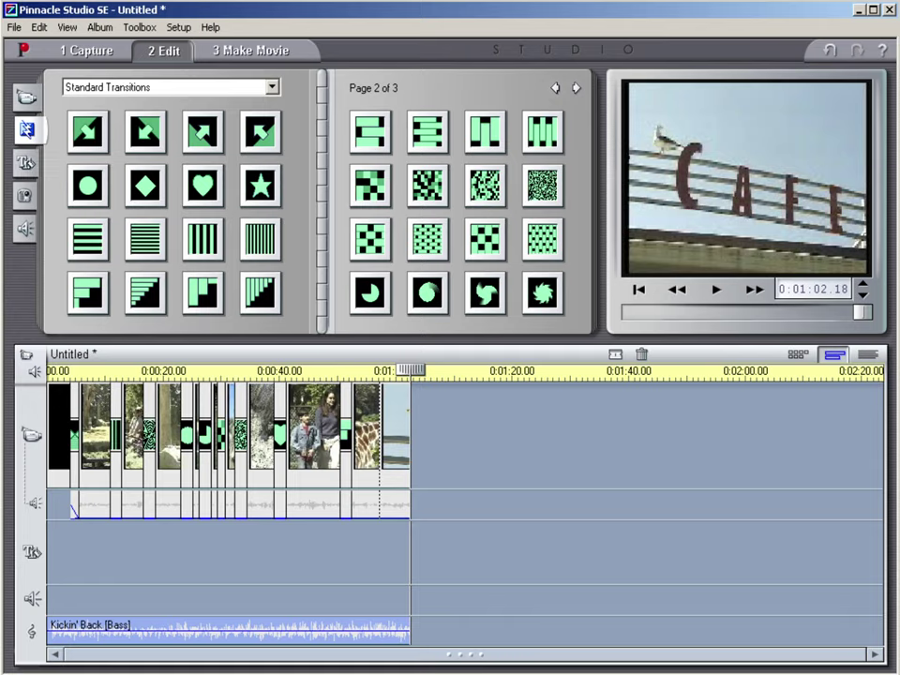
# Add the Cow sound effect beneath the first zoo clip and the Cat sound effect directly after it on the sound effects track
pyautogui.click(27, 228)
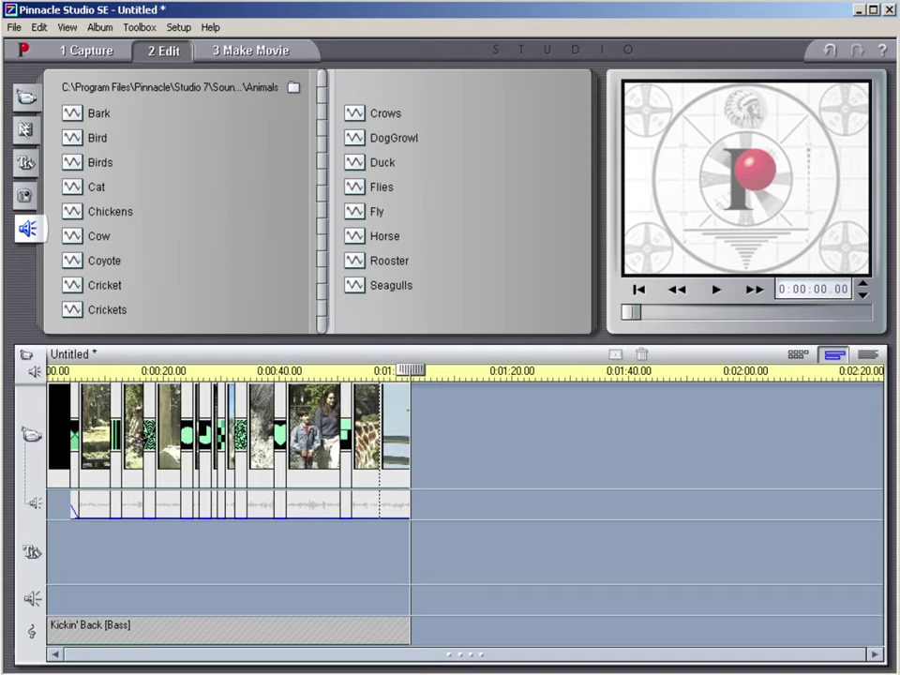
pyautogui.click(95, 432)
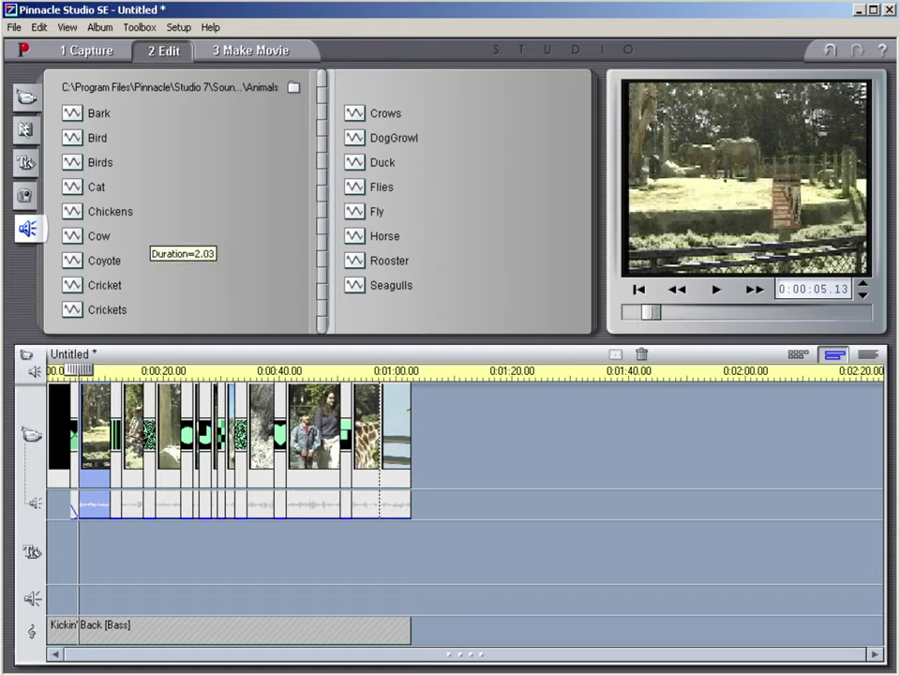
pyautogui.moveTo(98, 237); pyautogui.dragTo(87, 600)
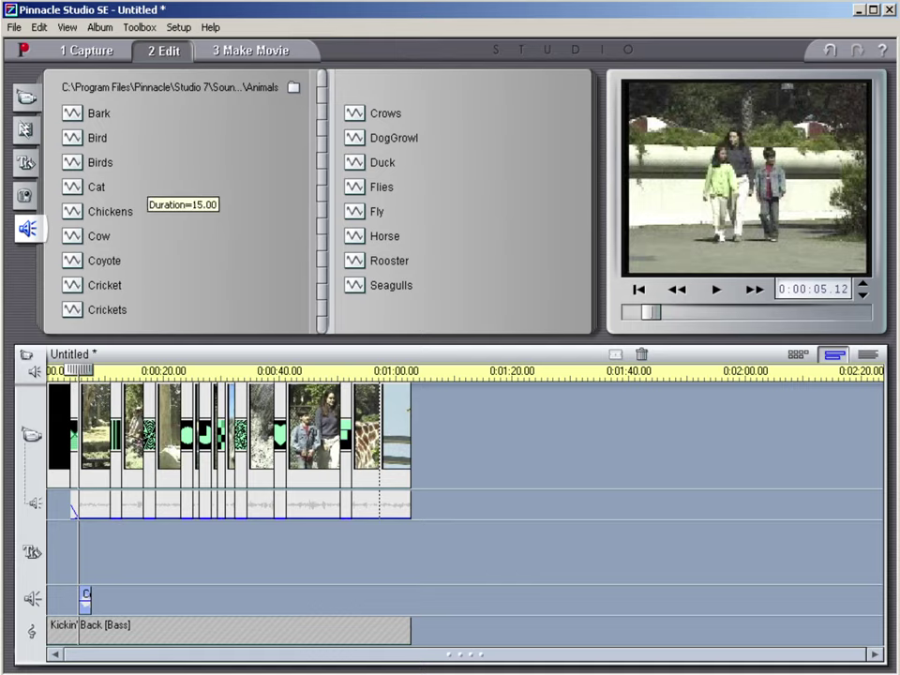
pyautogui.moveTo(97, 186); pyautogui.dragTo(122, 553)
pyautogui.moveTo(96, 600); pyautogui.dragTo(91, 600)
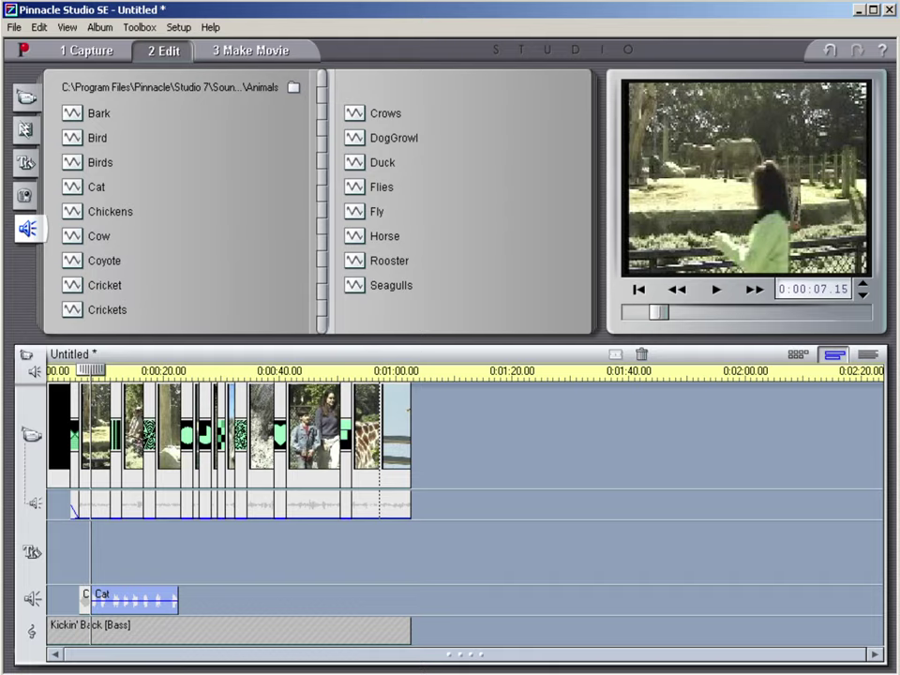
# Play the movie from 0:00:04.01 to listen to the Cow and Cat sound effects
pyautogui.moveTo(91, 370); pyautogui.dragTo(70, 370)
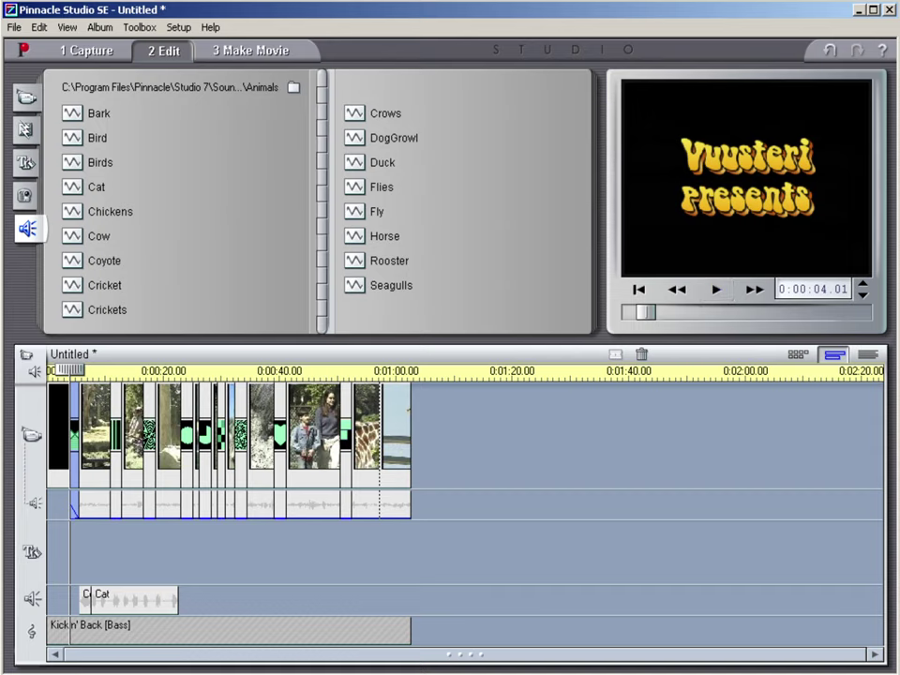
pyautogui.press('space')
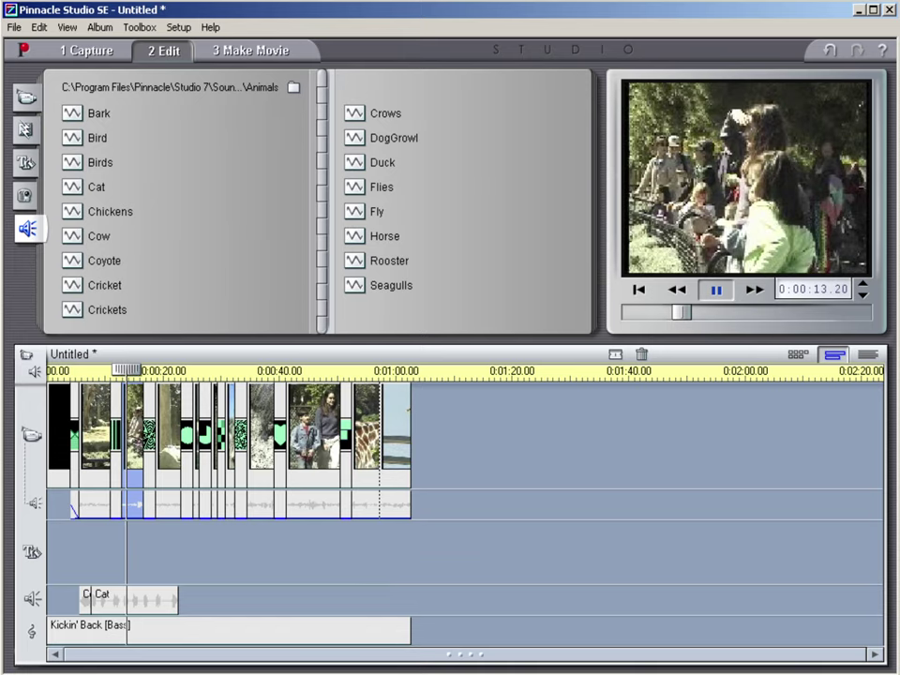
pyautogui.press('space')
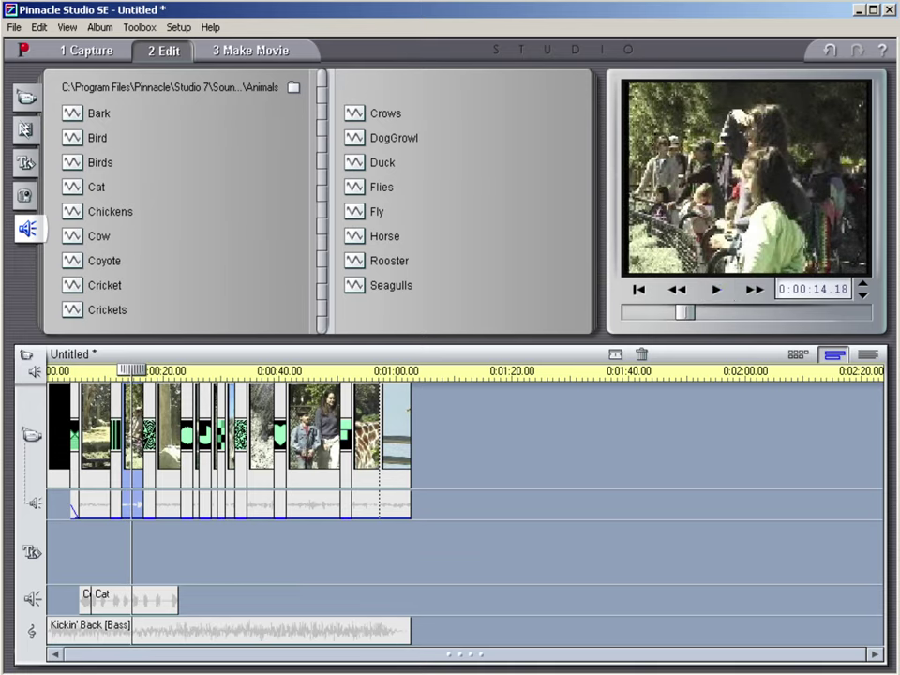
# Shorten the Cat sound effect to end at 0:00:10.23 and move it to start at 0:00:12.24 beneath the second zoo clip
pyautogui.click(134, 600)
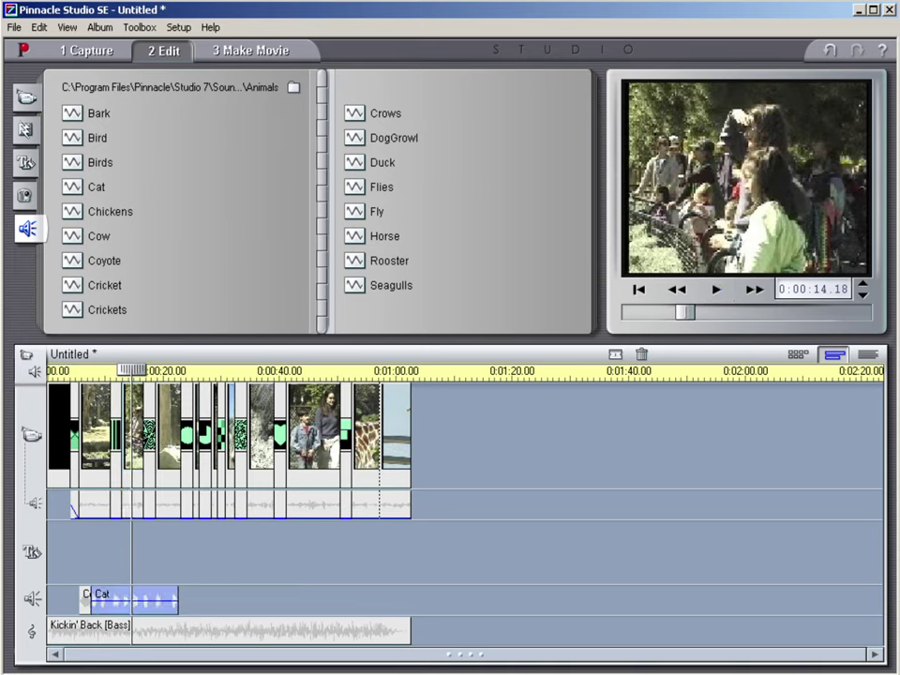
pyautogui.moveTo(177, 600); pyautogui.dragTo(110, 599)
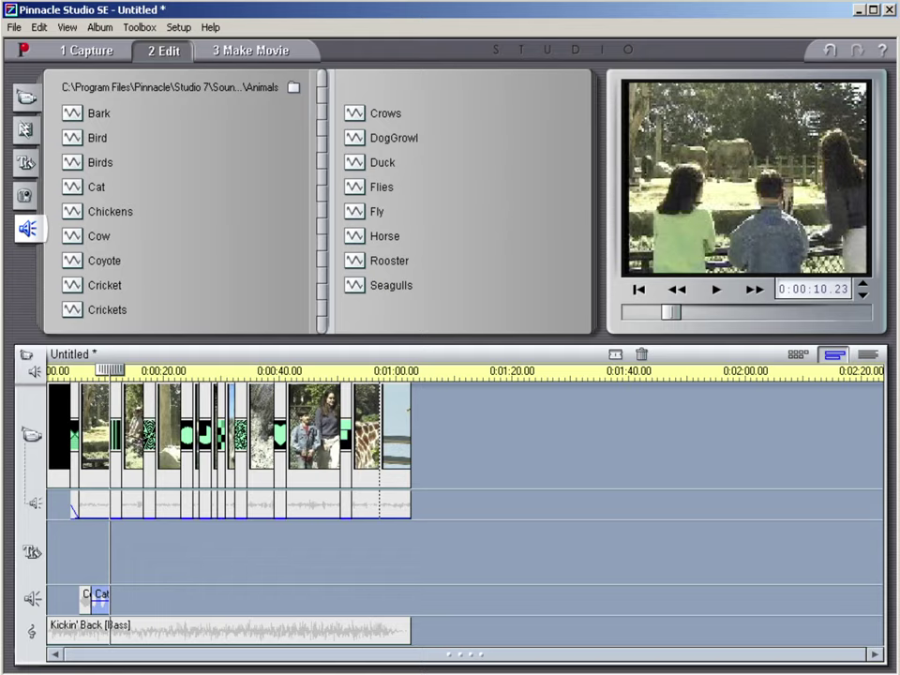
pyautogui.moveTo(101, 599); pyautogui.dragTo(132, 594)
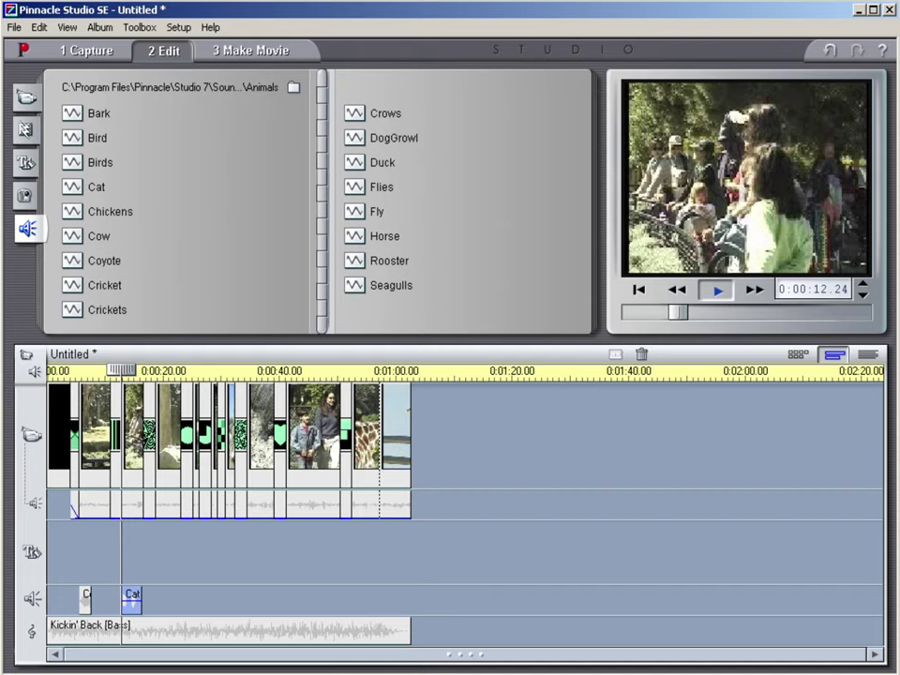
# Play the repositioned Cat sound effect and move it to start at 0:00:18.17, beneath the elephant clip
pyautogui.press('space')
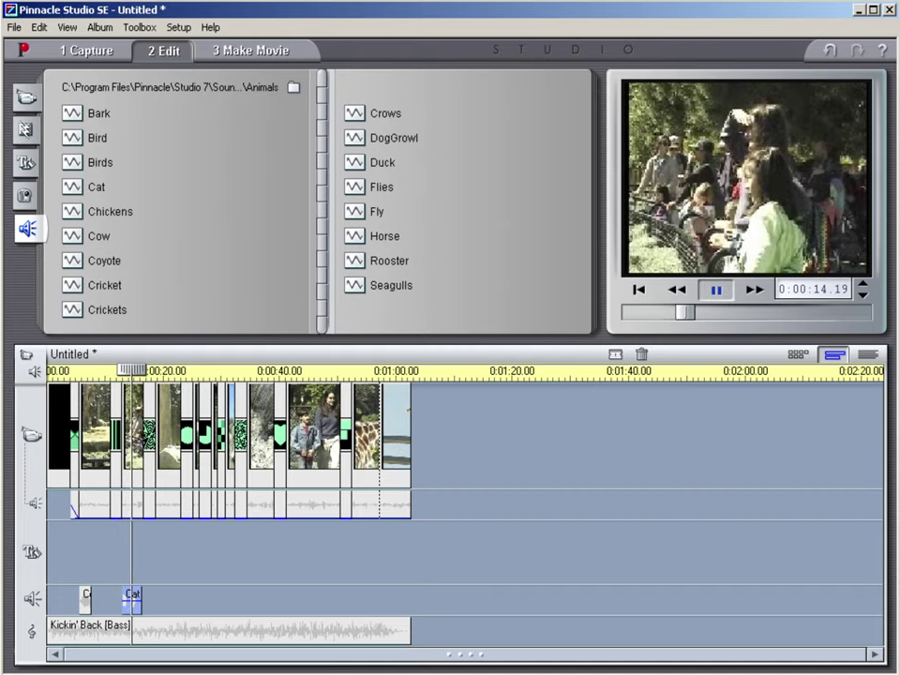
pyautogui.press('space')
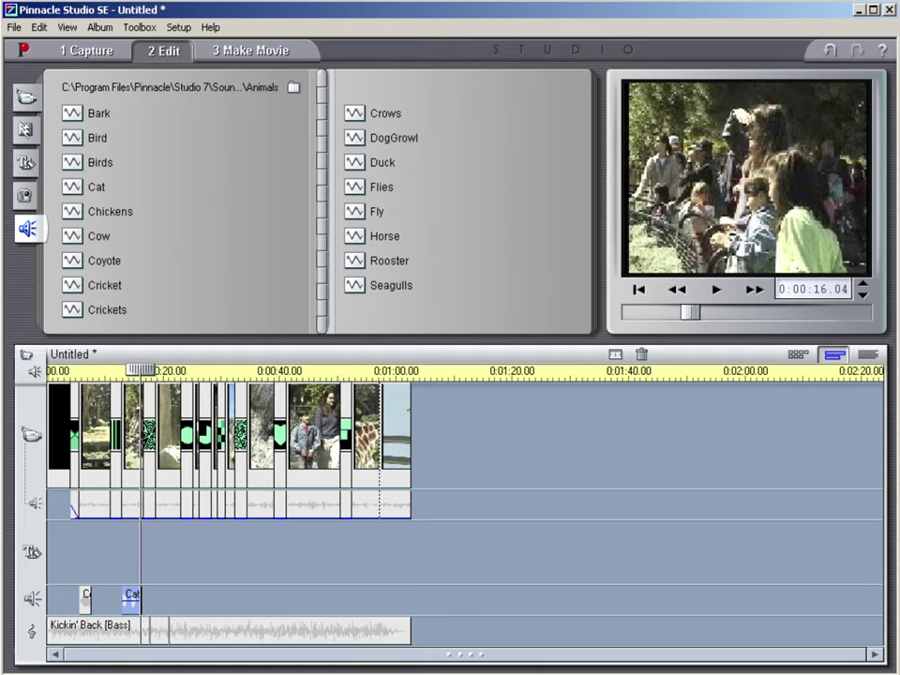
pyautogui.moveTo(132, 594); pyautogui.dragTo(165, 594)
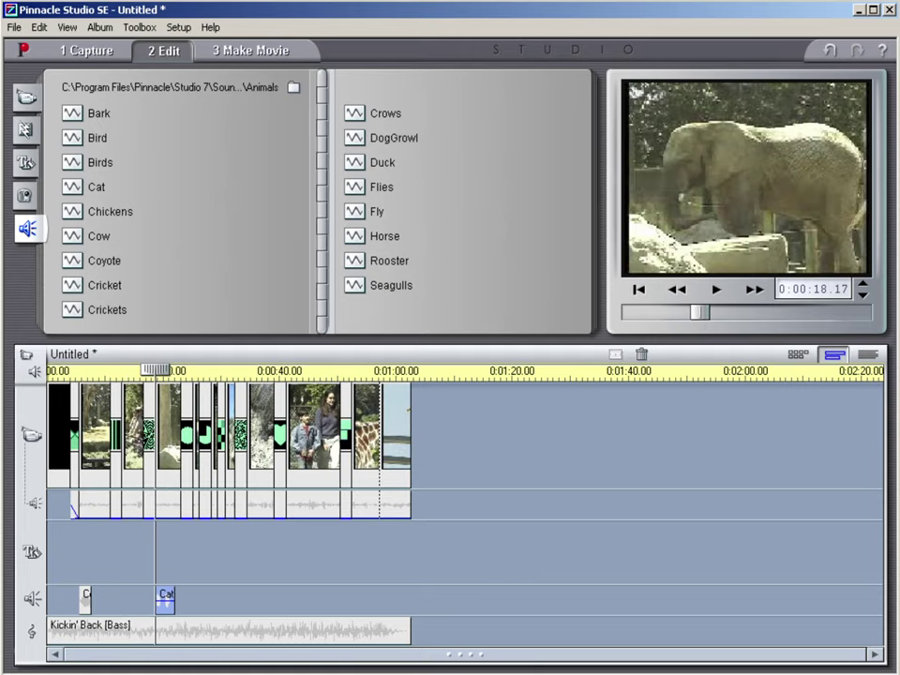
# Play the movie from 0:00:18.17 to hear the Cat sound effect, and preview the Duck, Crickets, Cricket and Rooster sounds
pyautogui.click(716, 289)
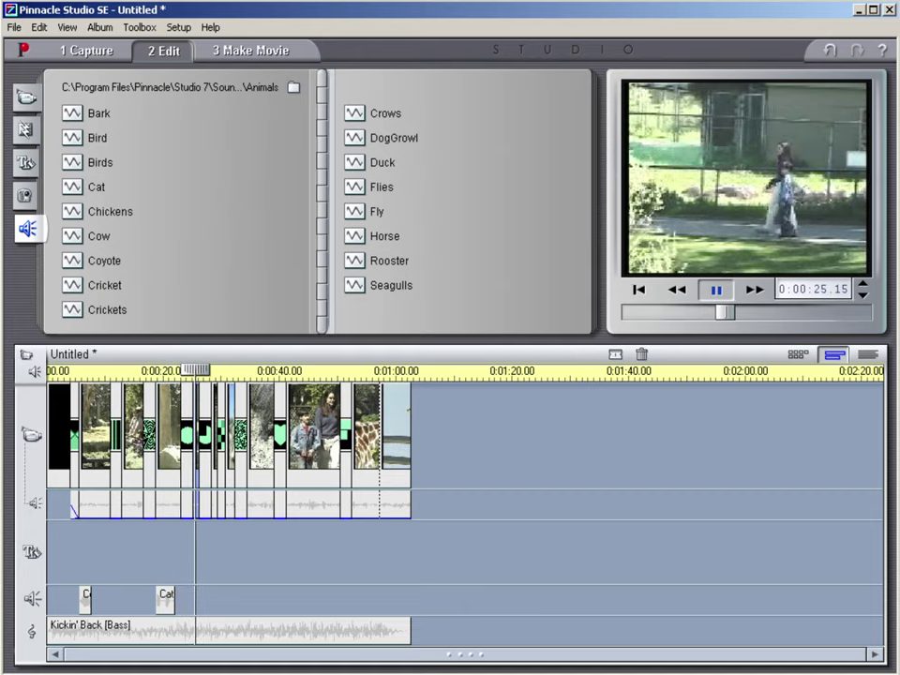
pyautogui.press('space')
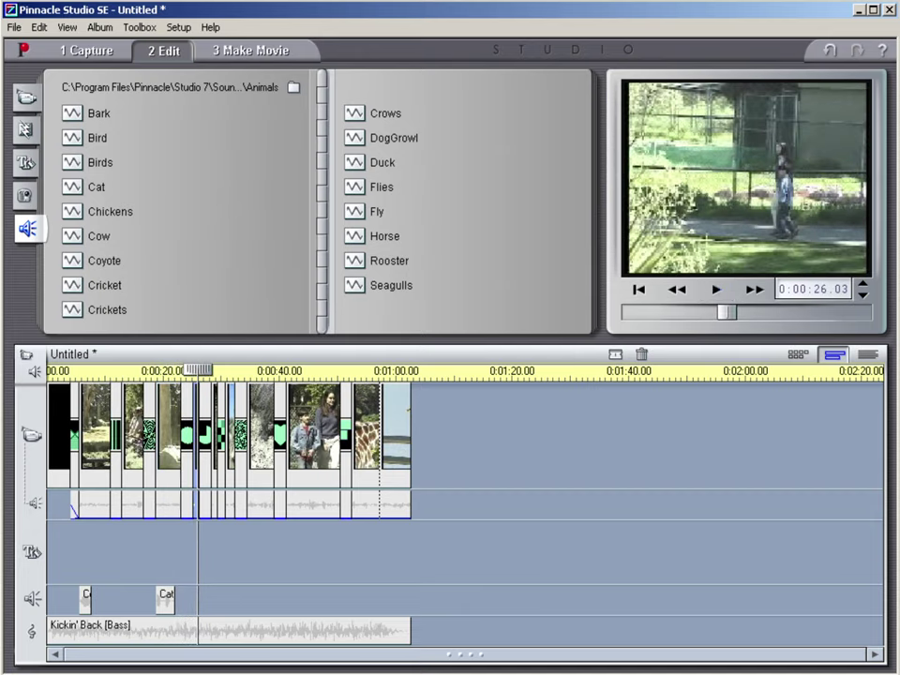
pyautogui.click(380, 162)
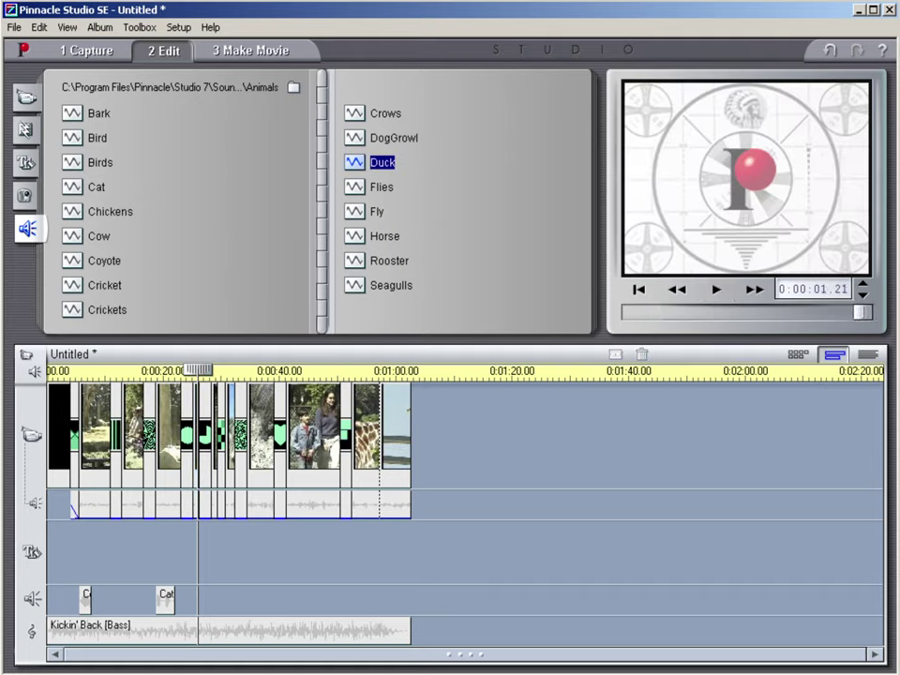
pyautogui.click(107, 309)
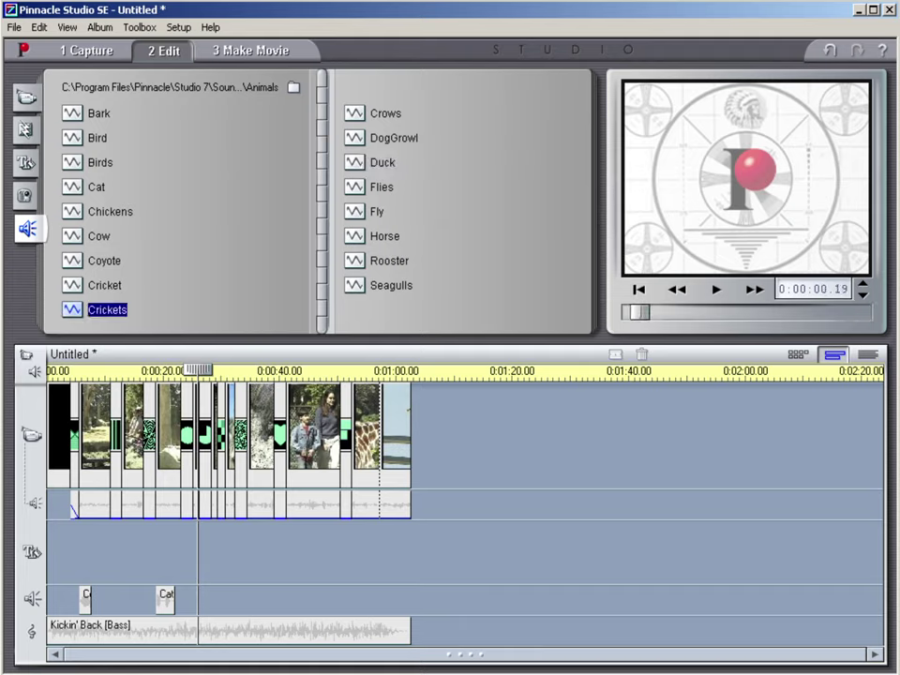
pyautogui.click(104, 285)
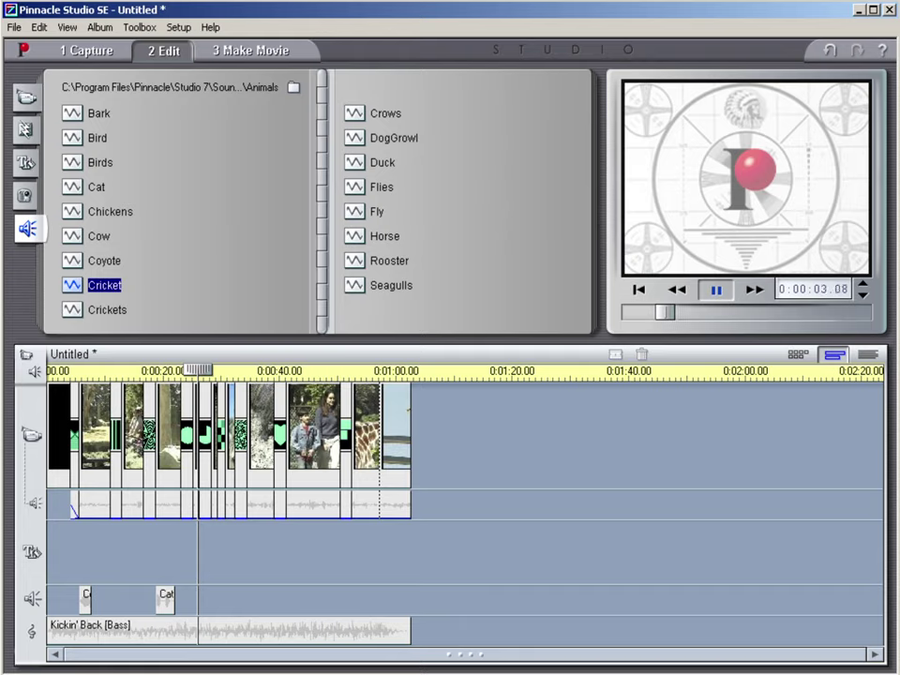
pyautogui.click(390, 260)
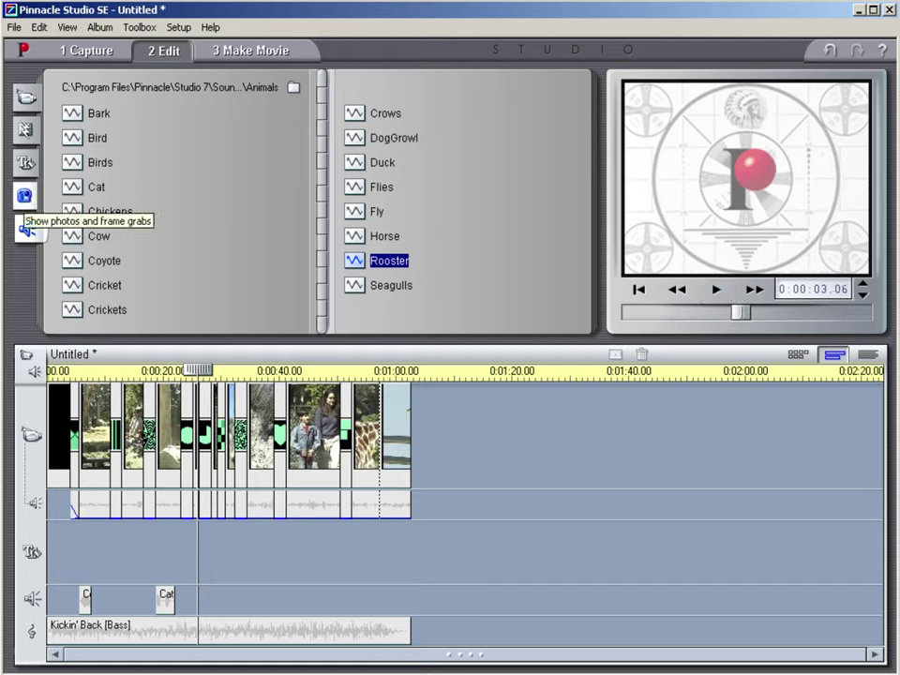
# Add the standard fade transition at the end of the final café clip and play the movie's ending
pyautogui.click(24, 195)
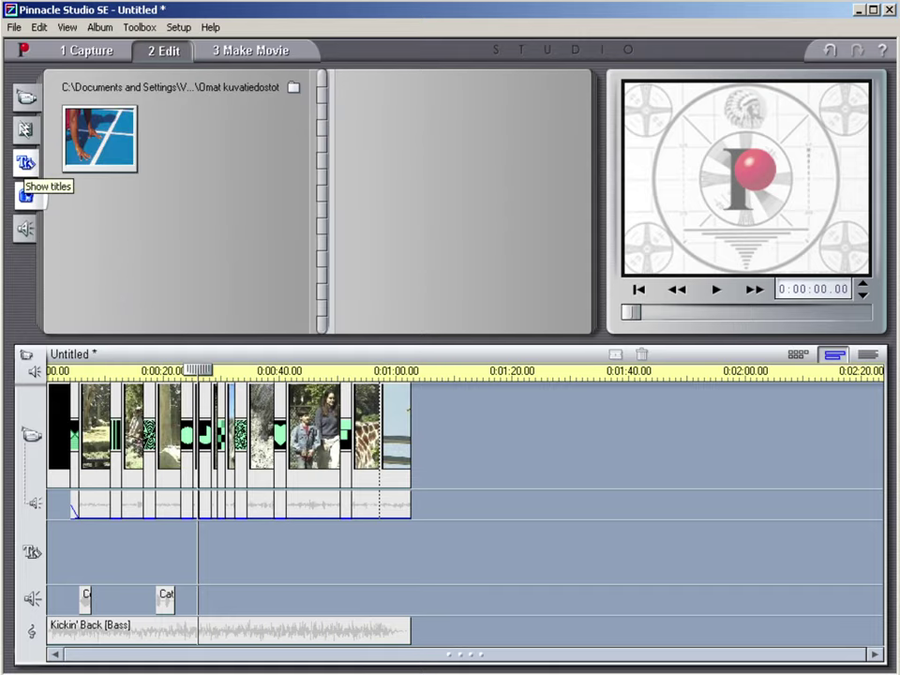
pyautogui.click(25, 162)
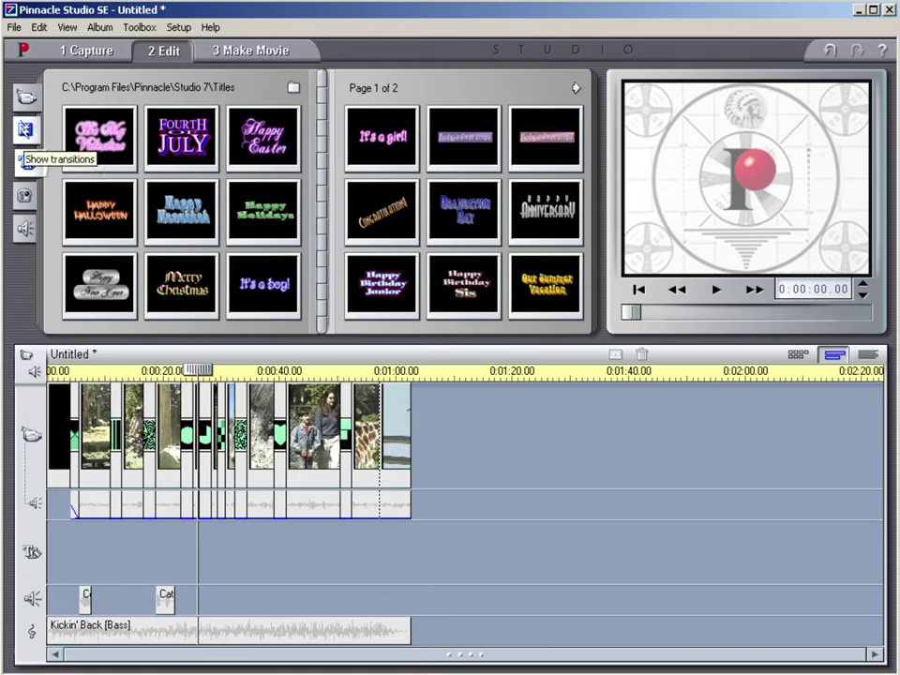
pyautogui.click(26, 129)
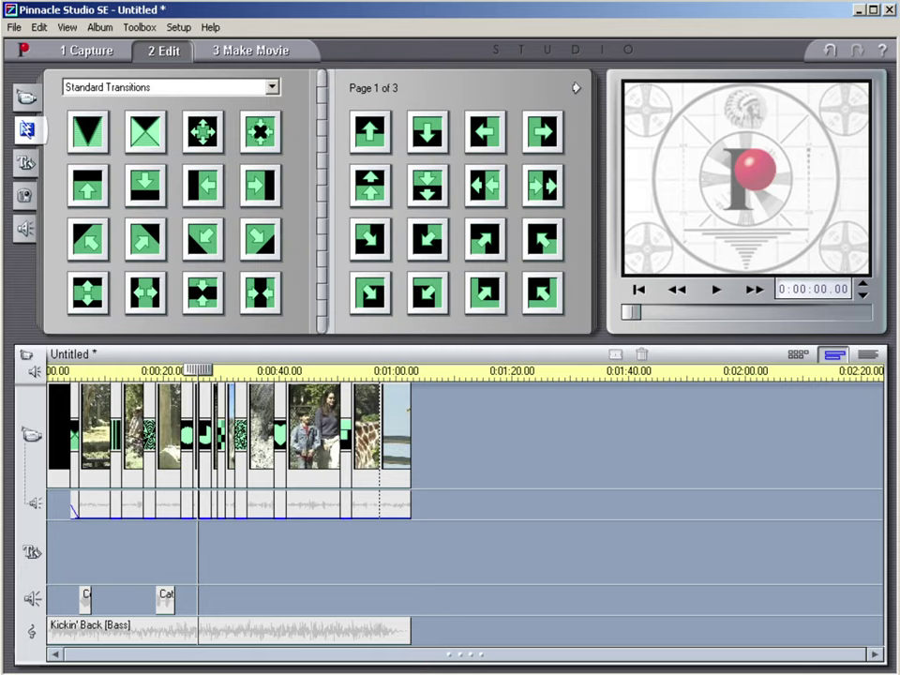
pyautogui.moveTo(87, 132); pyautogui.dragTo(424, 436)
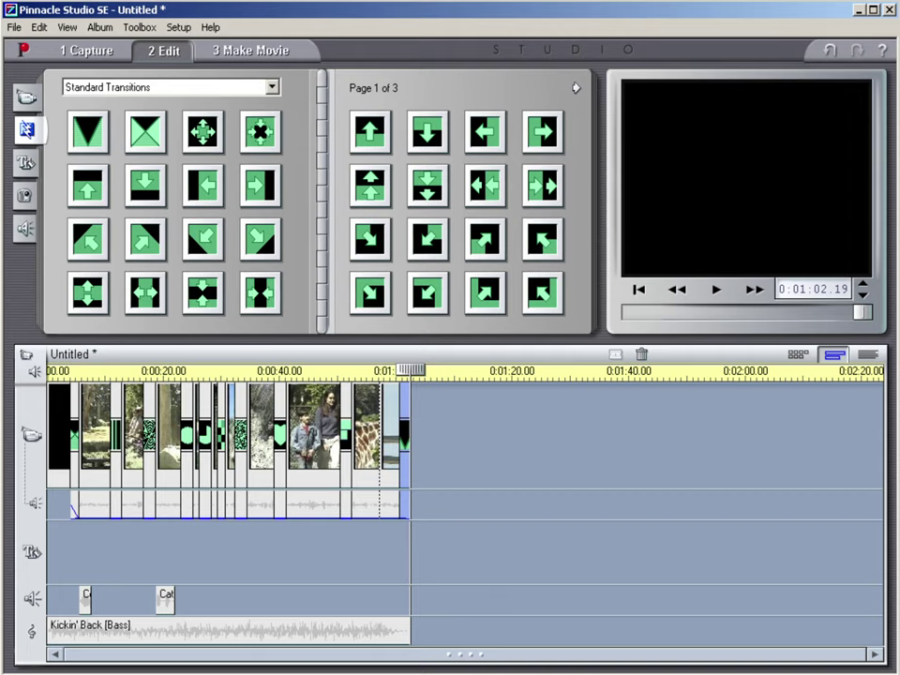
pyautogui.moveTo(411, 370); pyautogui.dragTo(372, 369)
pyautogui.click(716, 290)
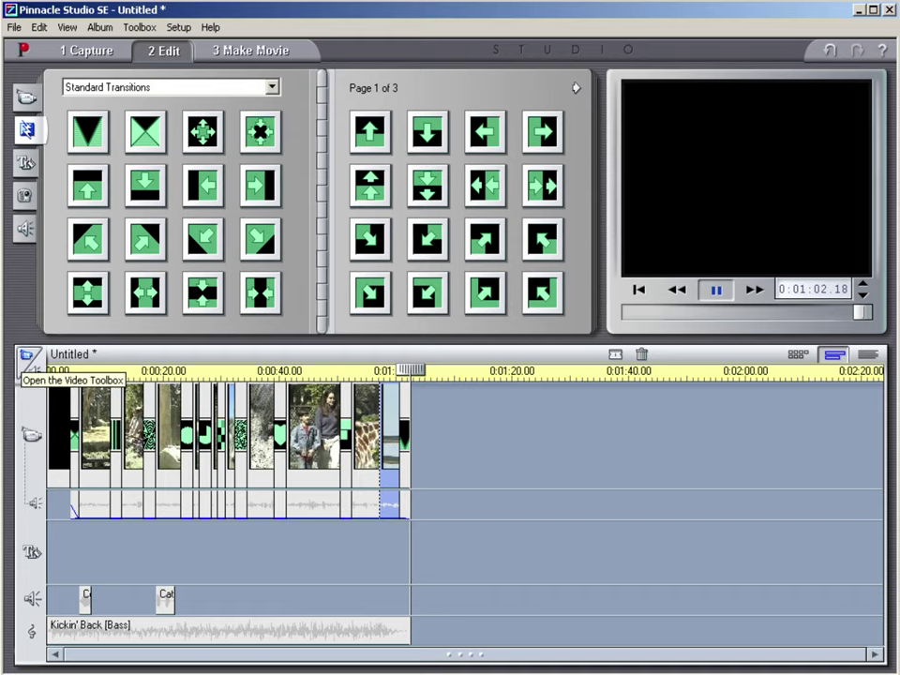
# Try to lower the contrast of the final café clip
pyautogui.click(26, 357)
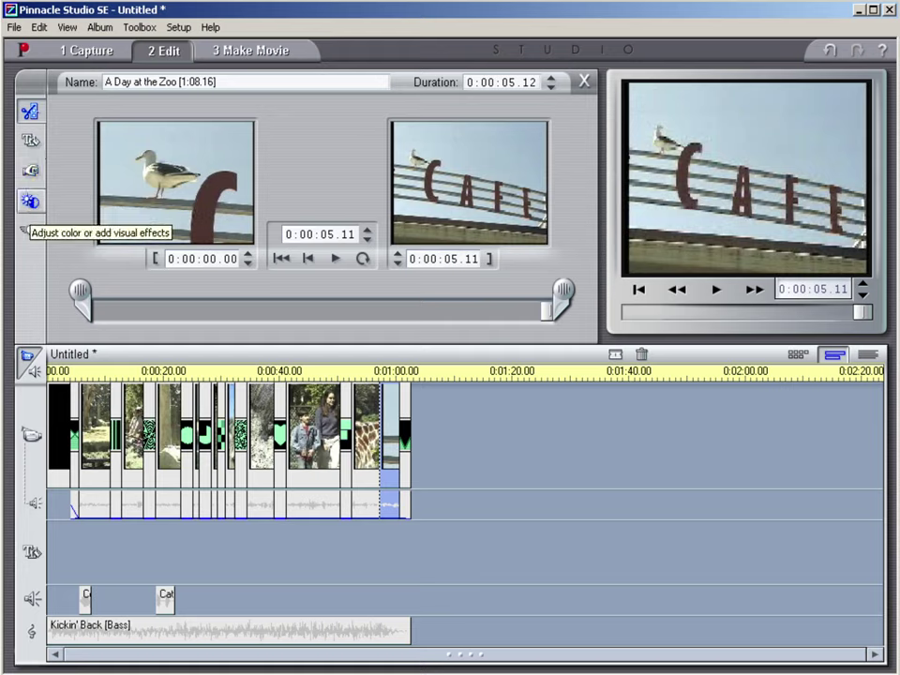
pyautogui.click(30, 200)
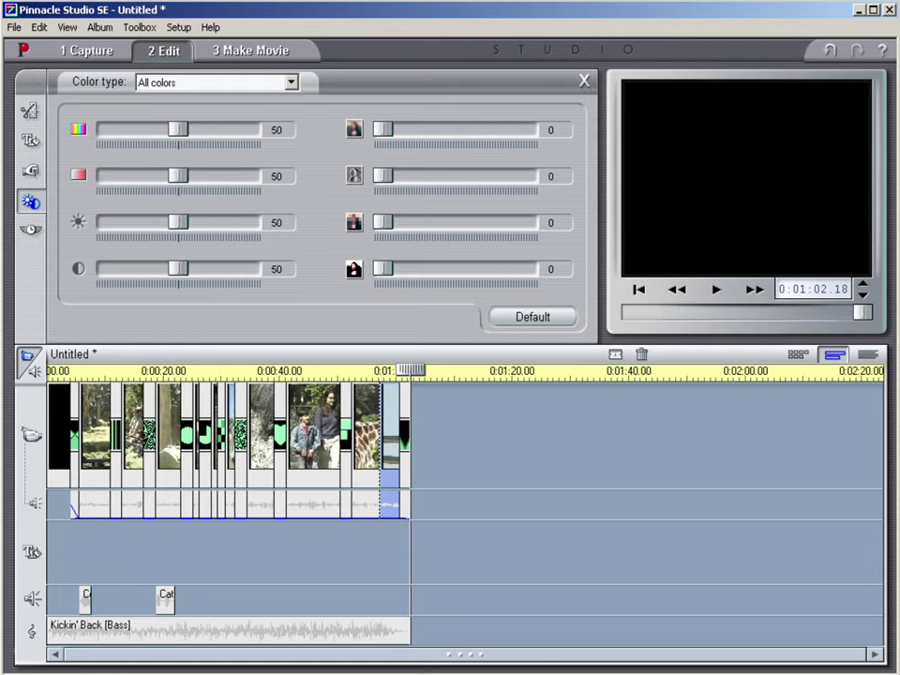
pyautogui.moveTo(178, 268); pyautogui.dragTo(162, 268)
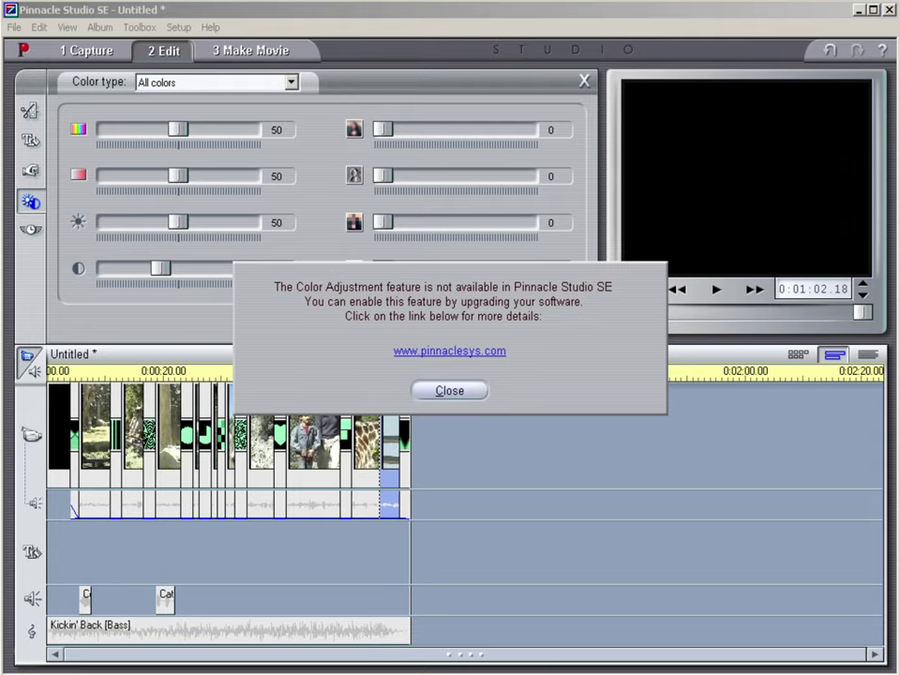
pyautogui.press('Return')
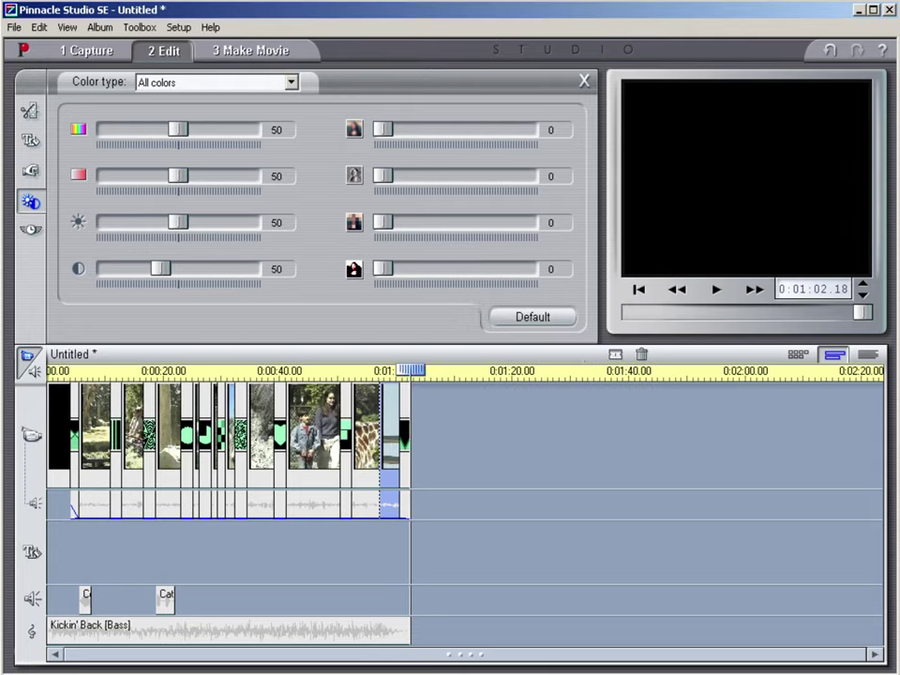
# Create a title overlay reading "Thank you!" at the end of the movie
pyautogui.click(30, 141)
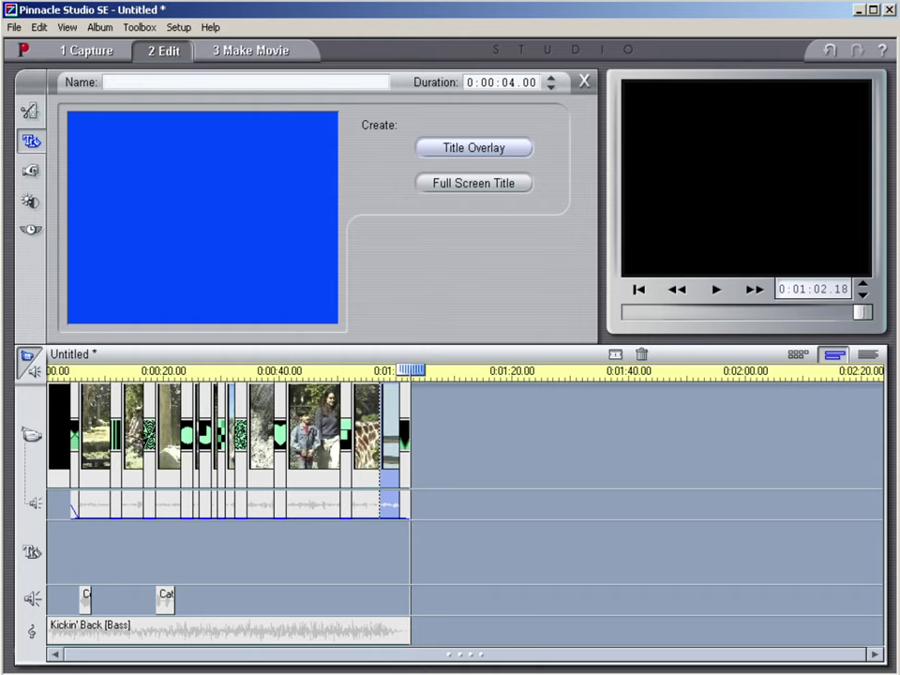
pyautogui.click(474, 147)
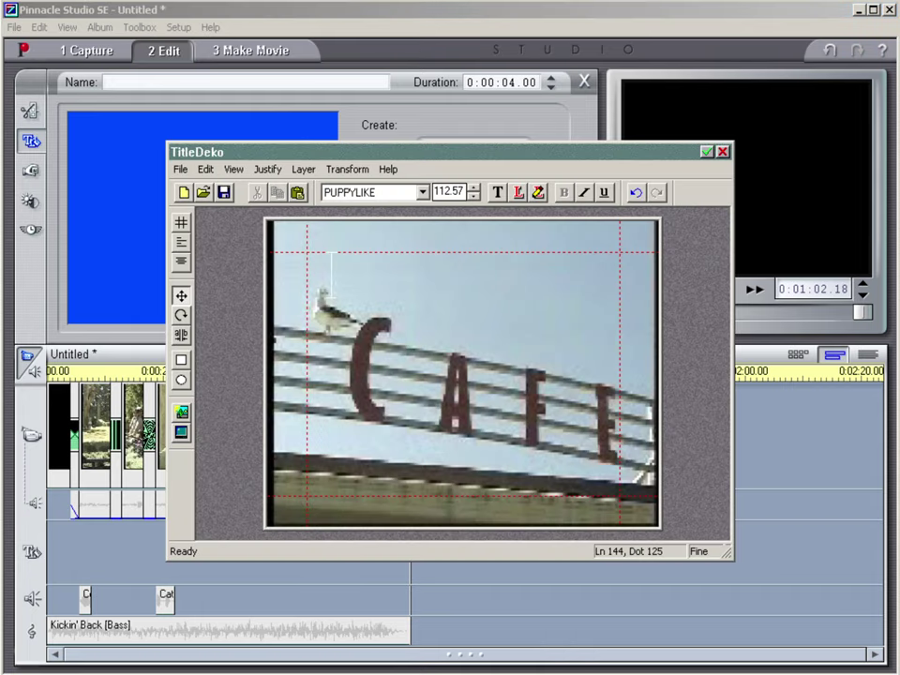
pyautogui.write('Thank')
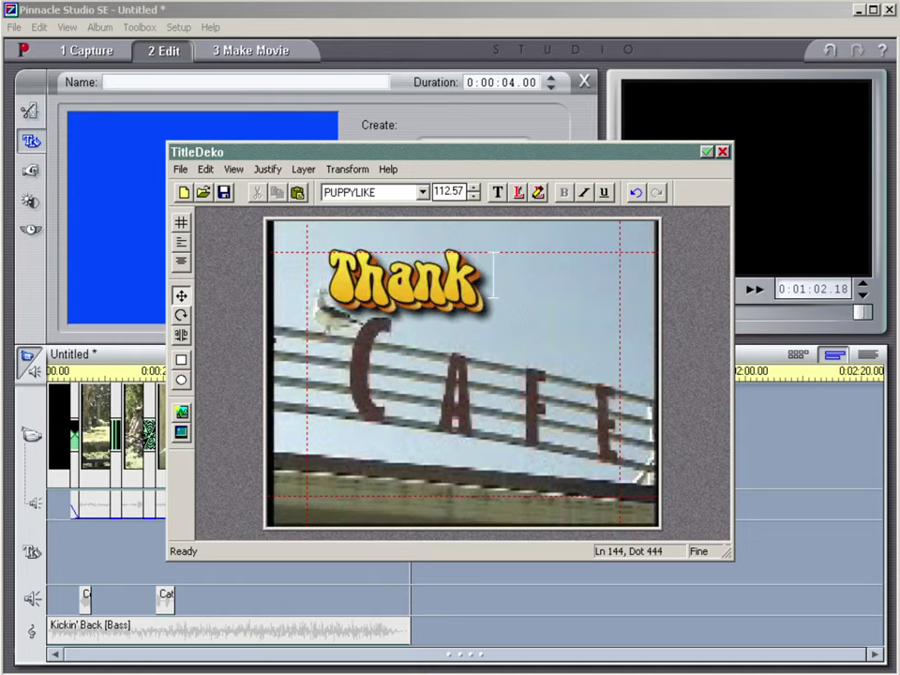
pyautogui.write(' you!')
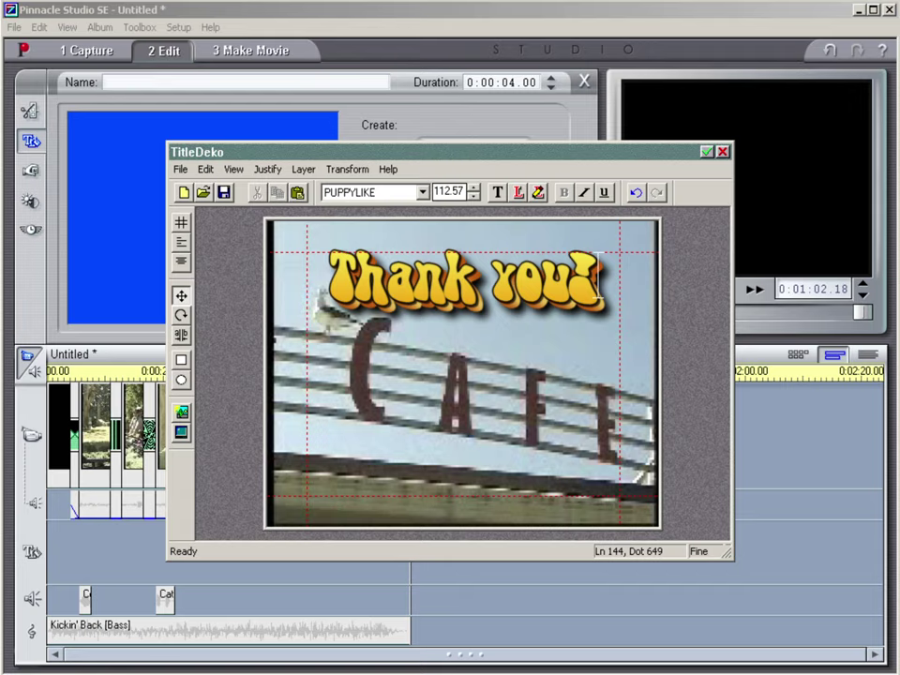
pyautogui.click(706, 151)
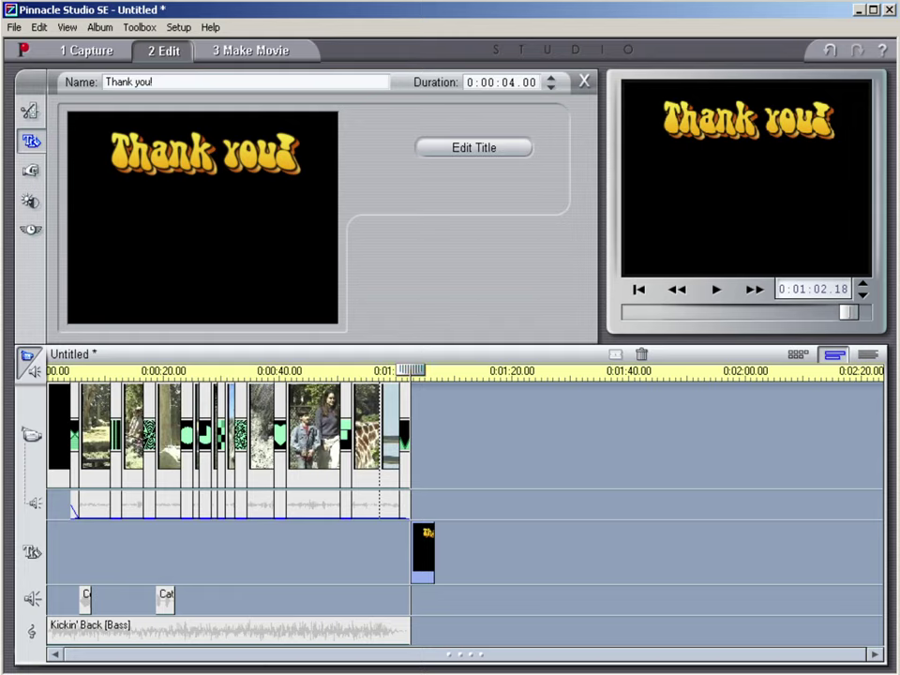
# Move the "Thank you!" title beneath the final café clip to end with the movie, and shorten it to 0:00:03.05
pyautogui.moveTo(422, 553); pyautogui.dragTo(391, 554)
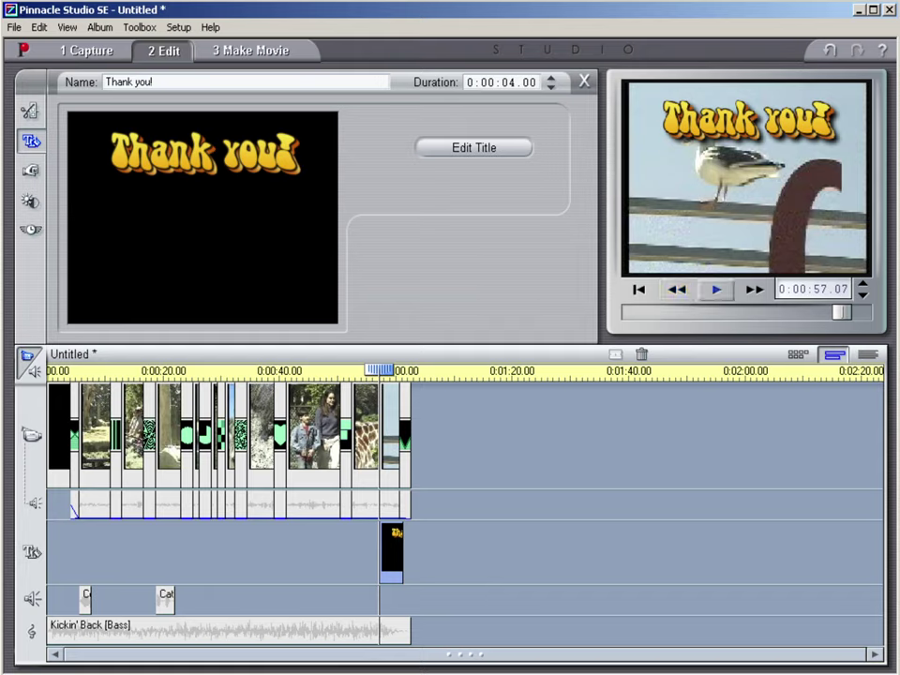
pyautogui.click(717, 289)
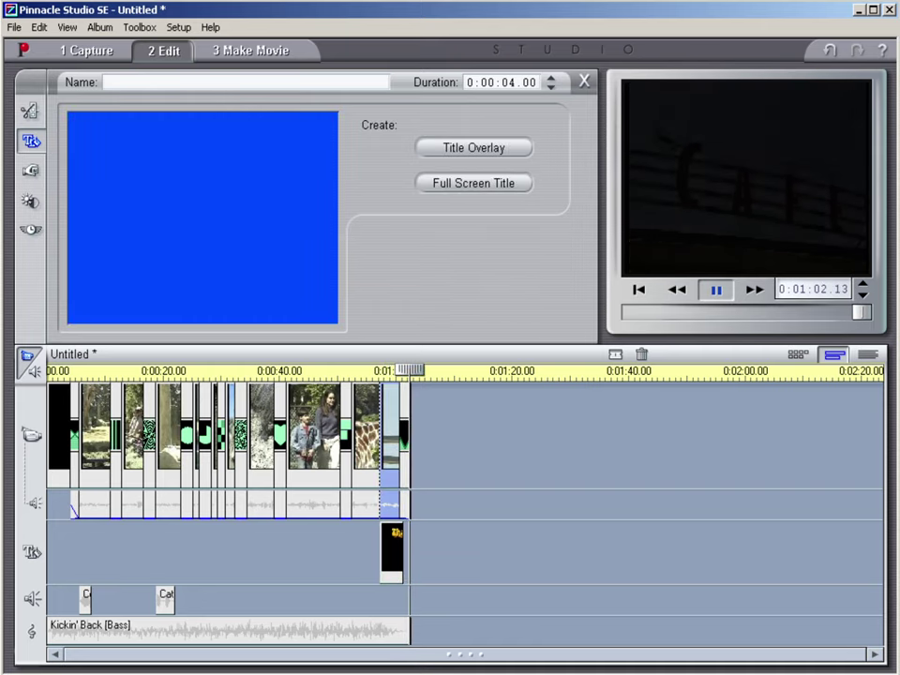
pyautogui.press('space')
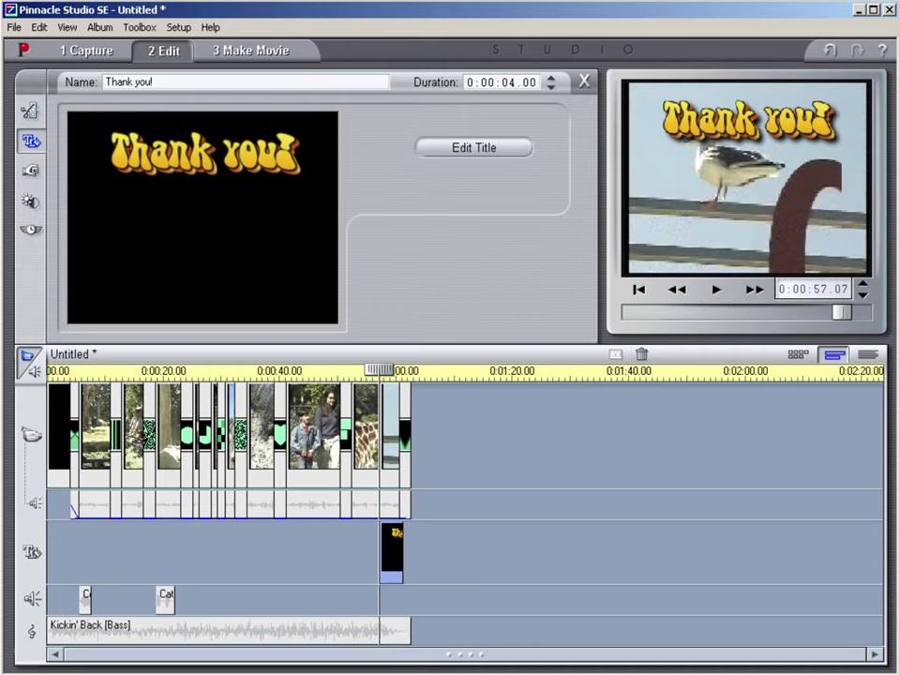
pyautogui.moveTo(391, 551); pyautogui.dragTo(399, 551)
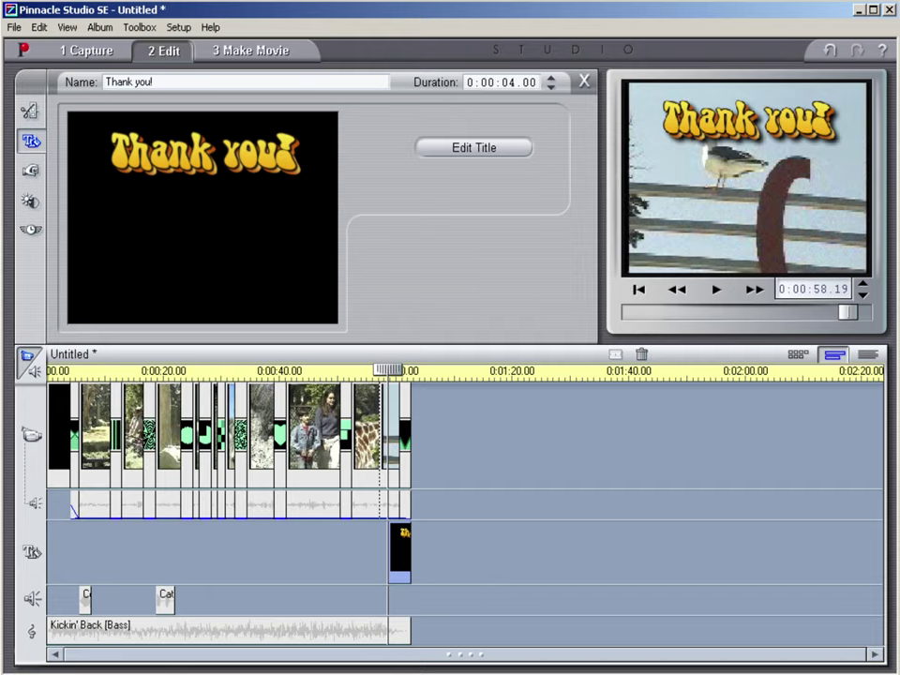
pyautogui.moveTo(389, 551); pyautogui.dragTo(394, 552)
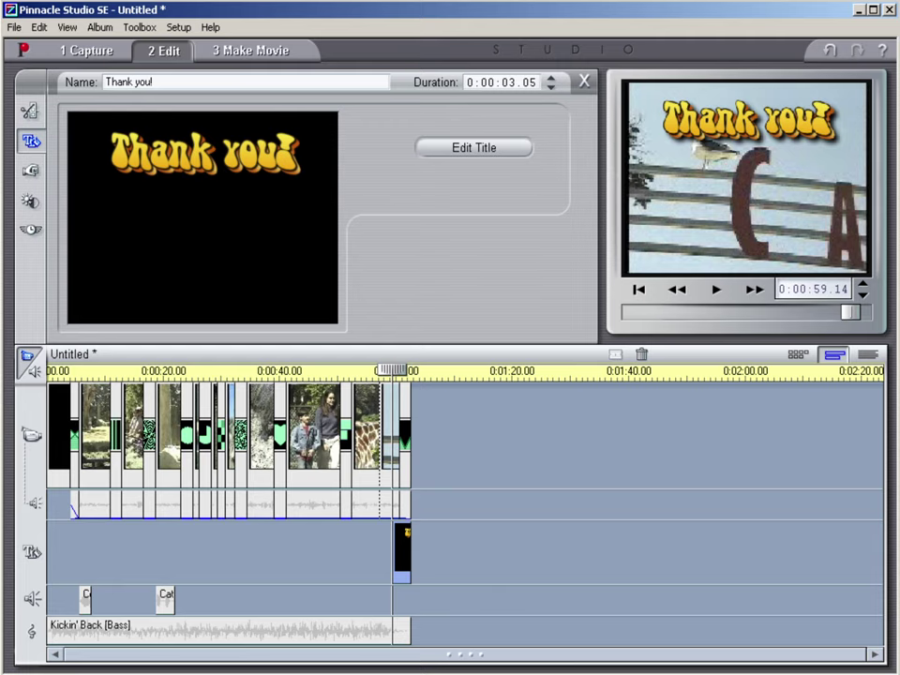
# Add the standard dissolve transition to the start of the "Thank you!" title and play the ending
pyautogui.click(584, 81)
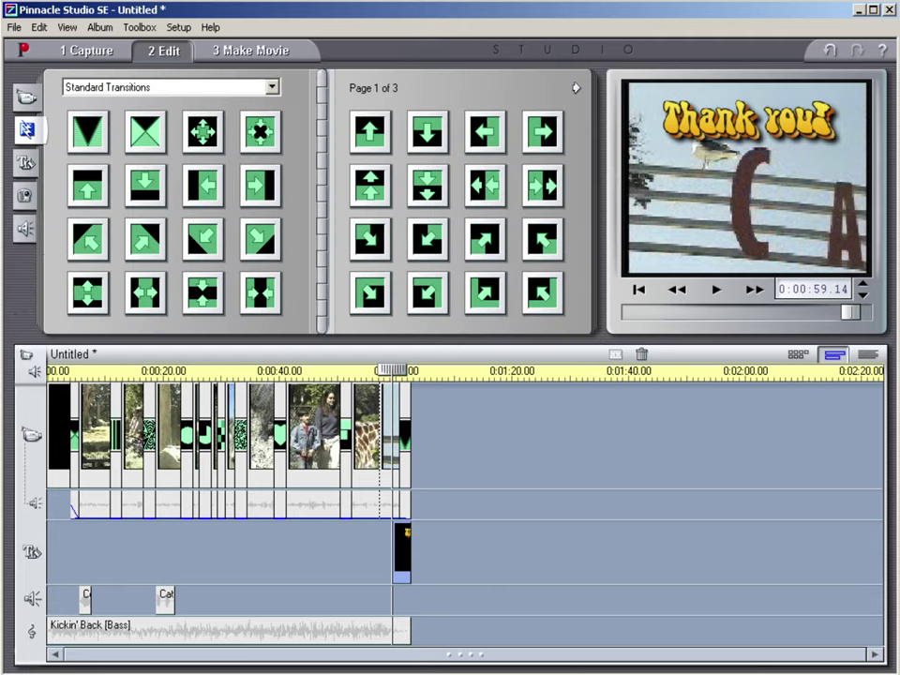
pyautogui.moveTo(146, 132); pyautogui.dragTo(400, 554)
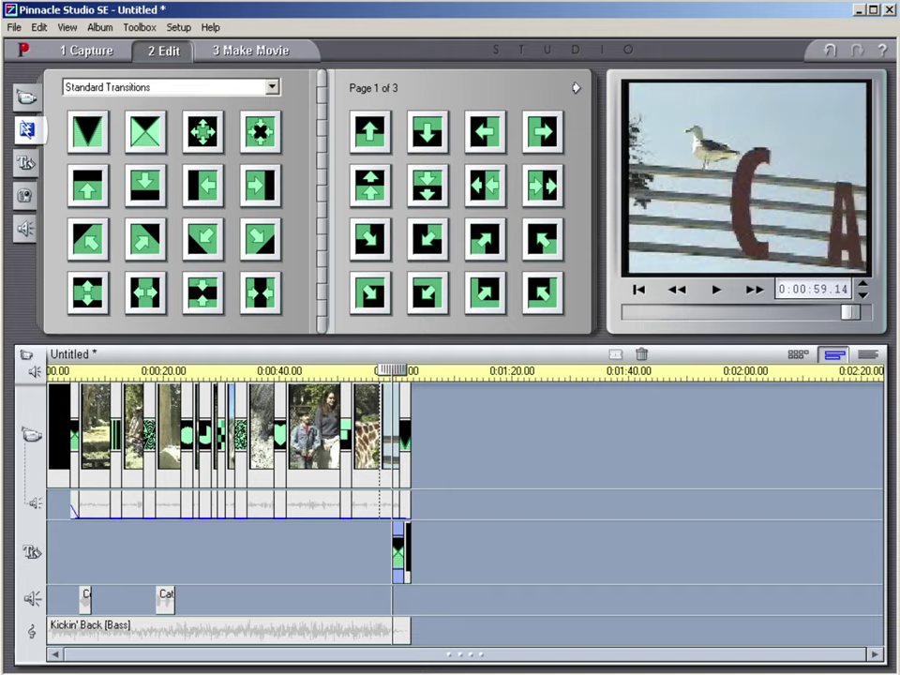
pyautogui.press('space')
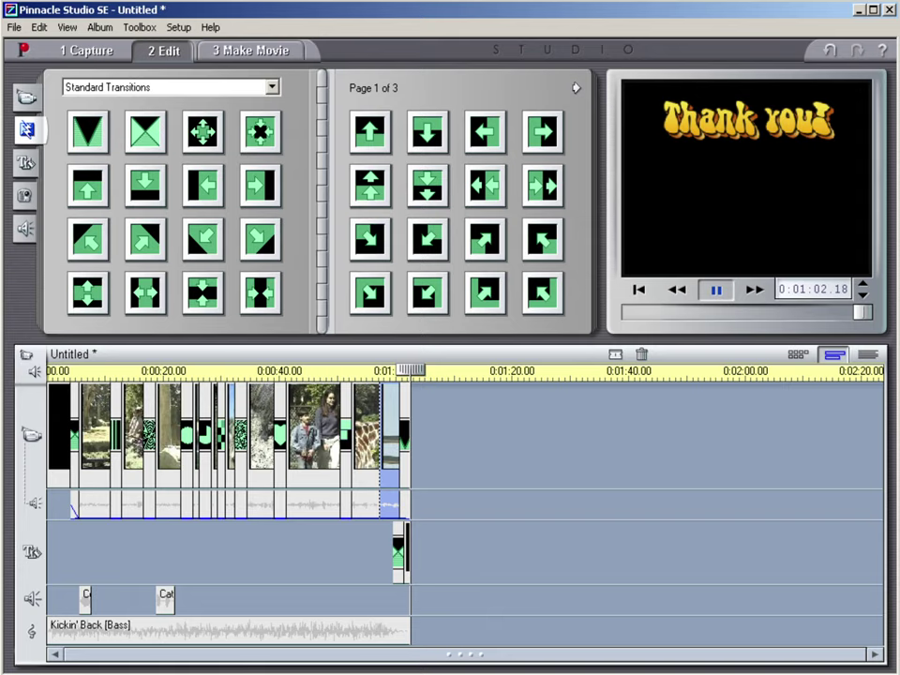
# Export the movie as an MPEG file named youtube in the My Projects folder
pyautogui.hotkey('alt', '3')
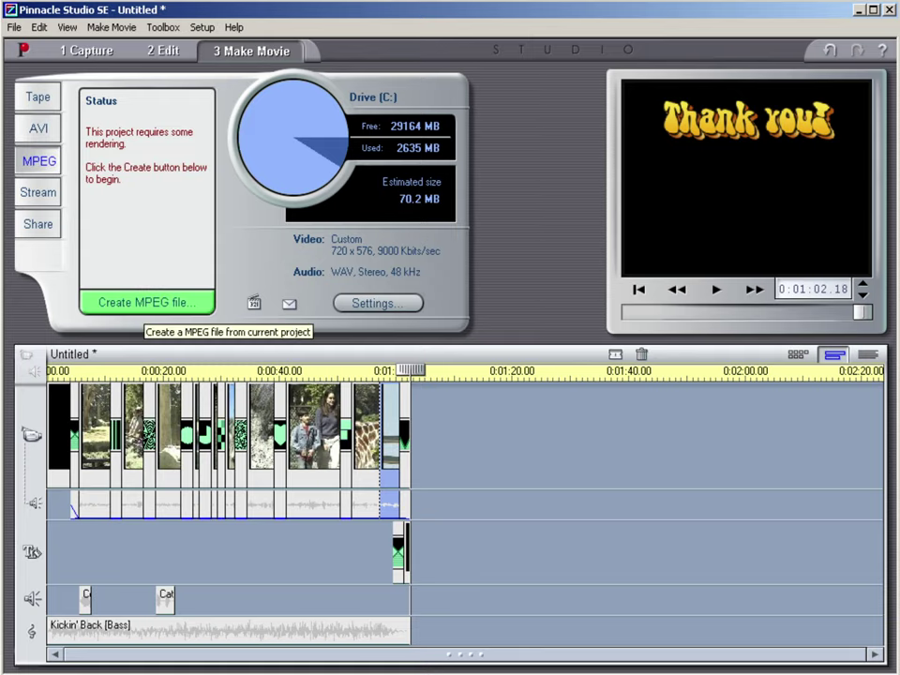
pyautogui.click(148, 302)
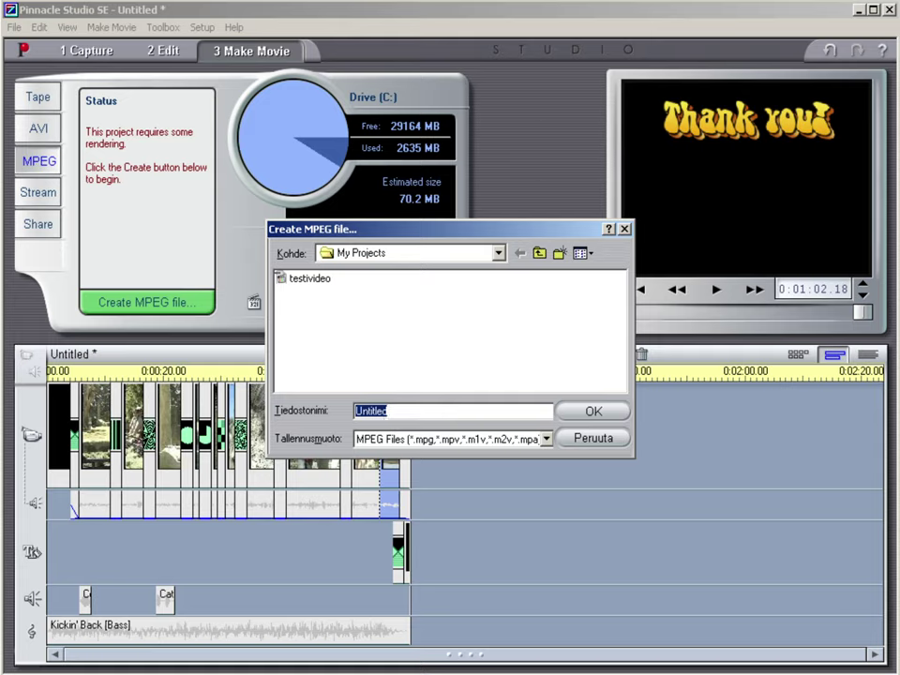
pyautogui.write('youtube')
pyautogui.press('Return')
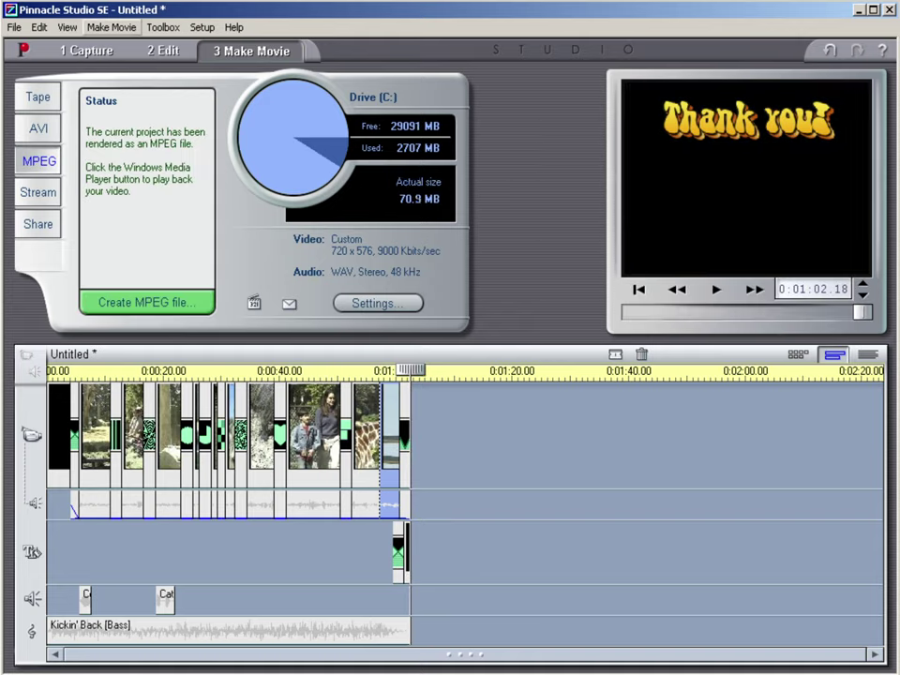
pyautogui.click(67, 27)
pyautogui.moveTo(112, 27)
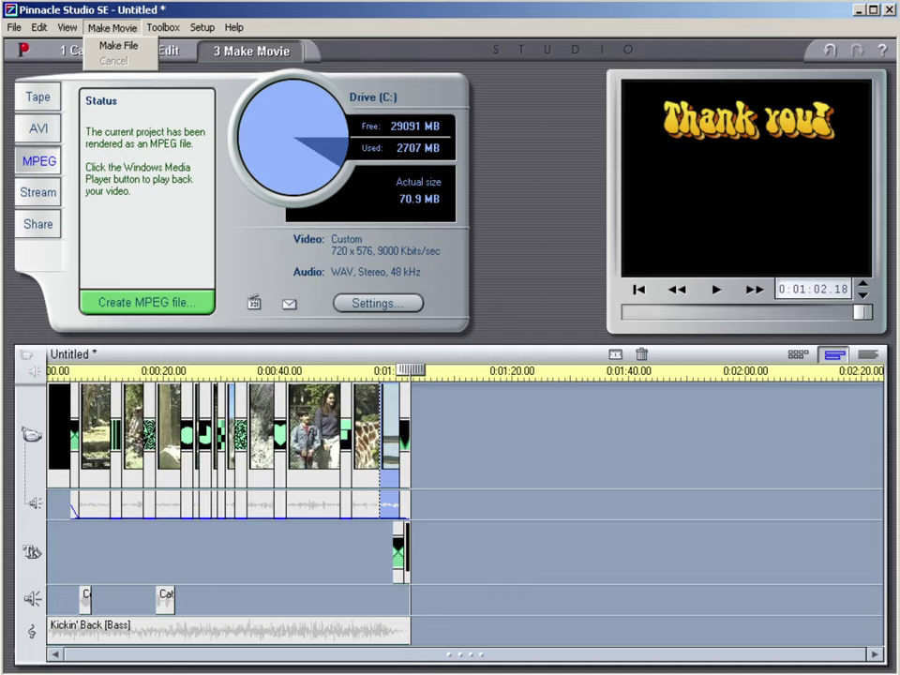
pyautogui.moveTo(202, 27)
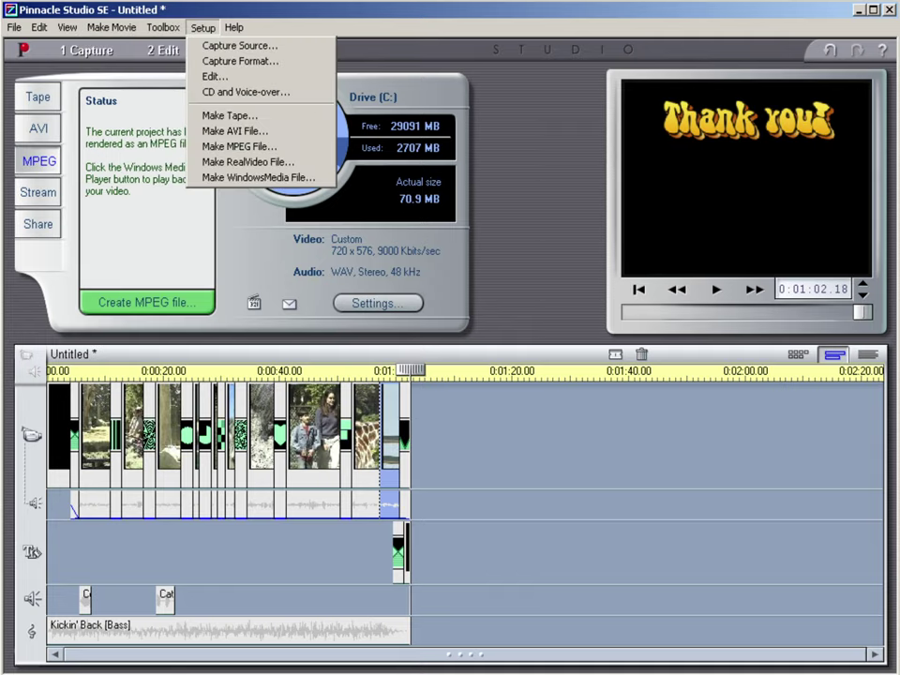
pyautogui.moveTo(164, 27)
pyautogui.moveTo(234, 27)
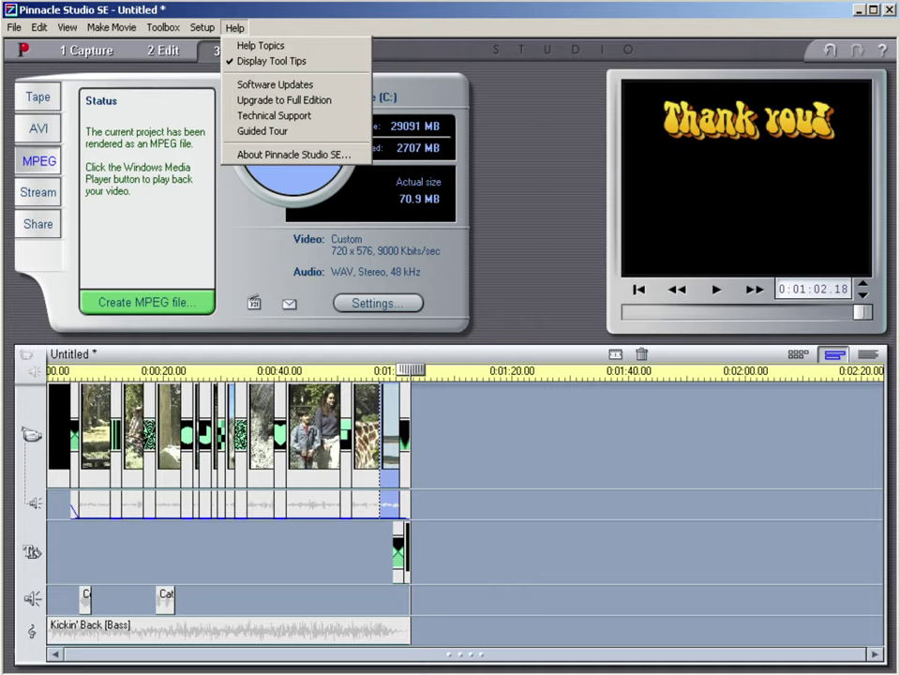
pyautogui.moveTo(14, 27)
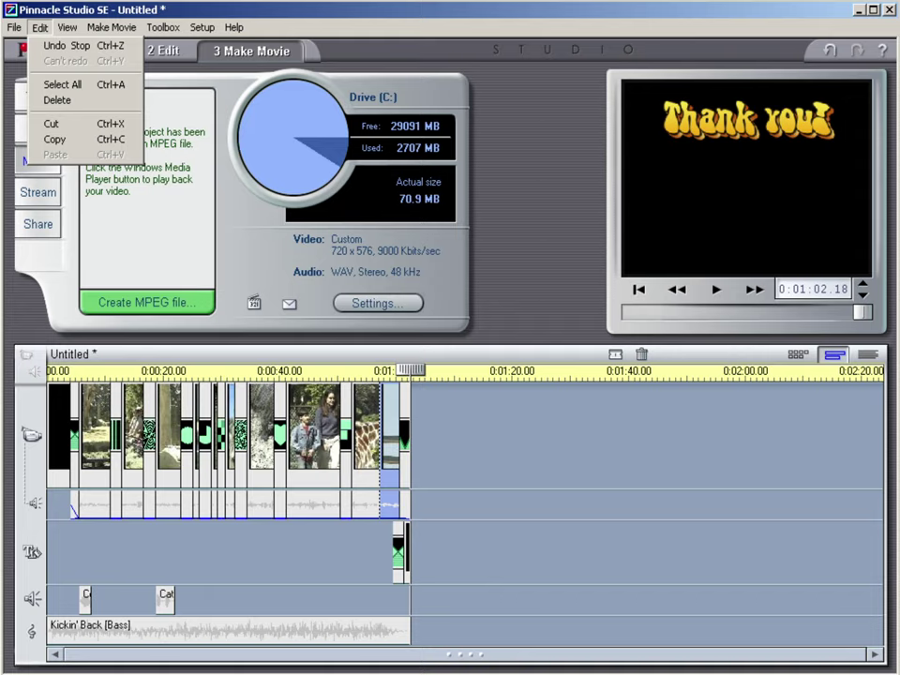
pyautogui.moveTo(68, 27)
pyautogui.press('Escape')
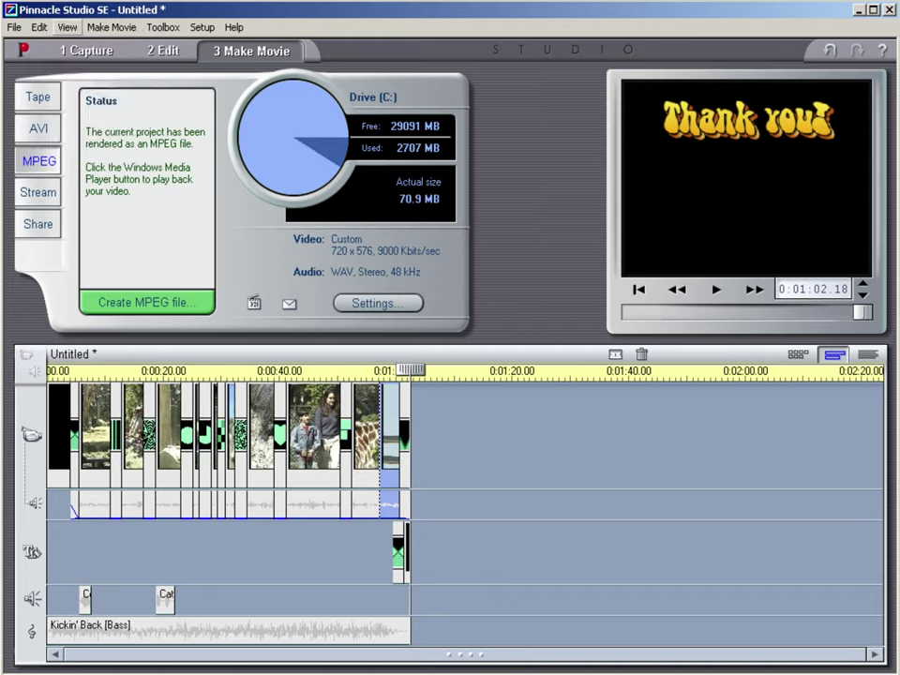